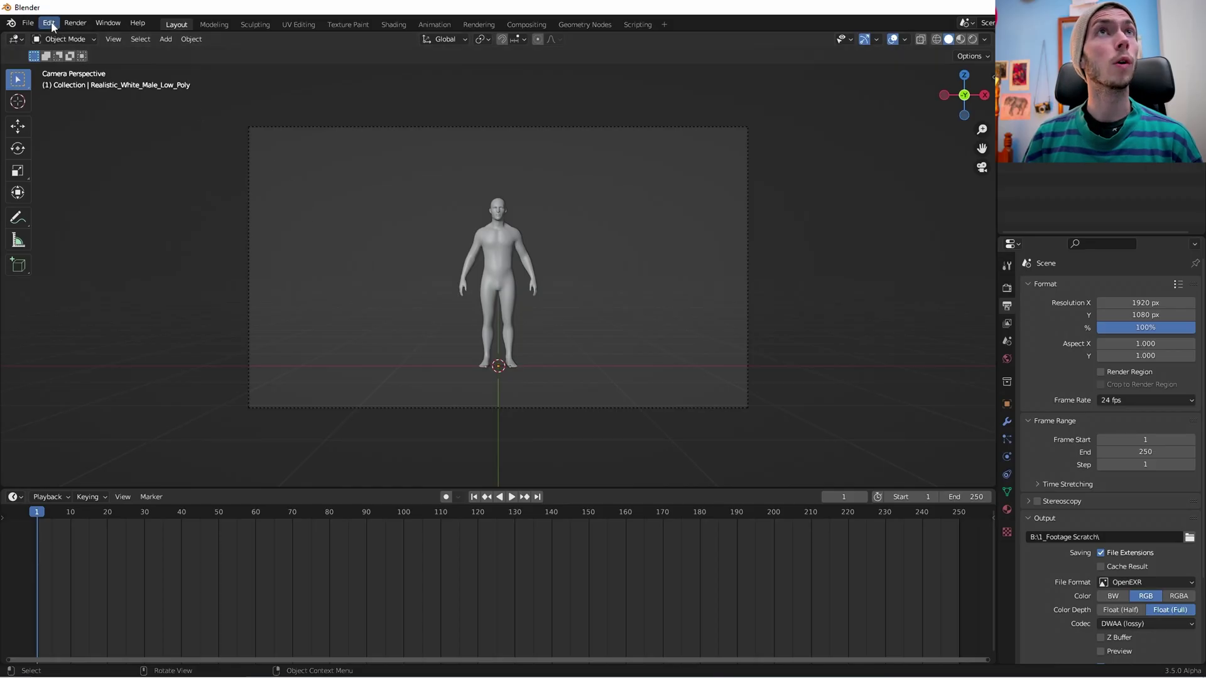
Enable Developer Extras and the experimental Realtime Compositor in Preferences, then close the window
{"action": "left_click", "coordinate": [48, 23]}
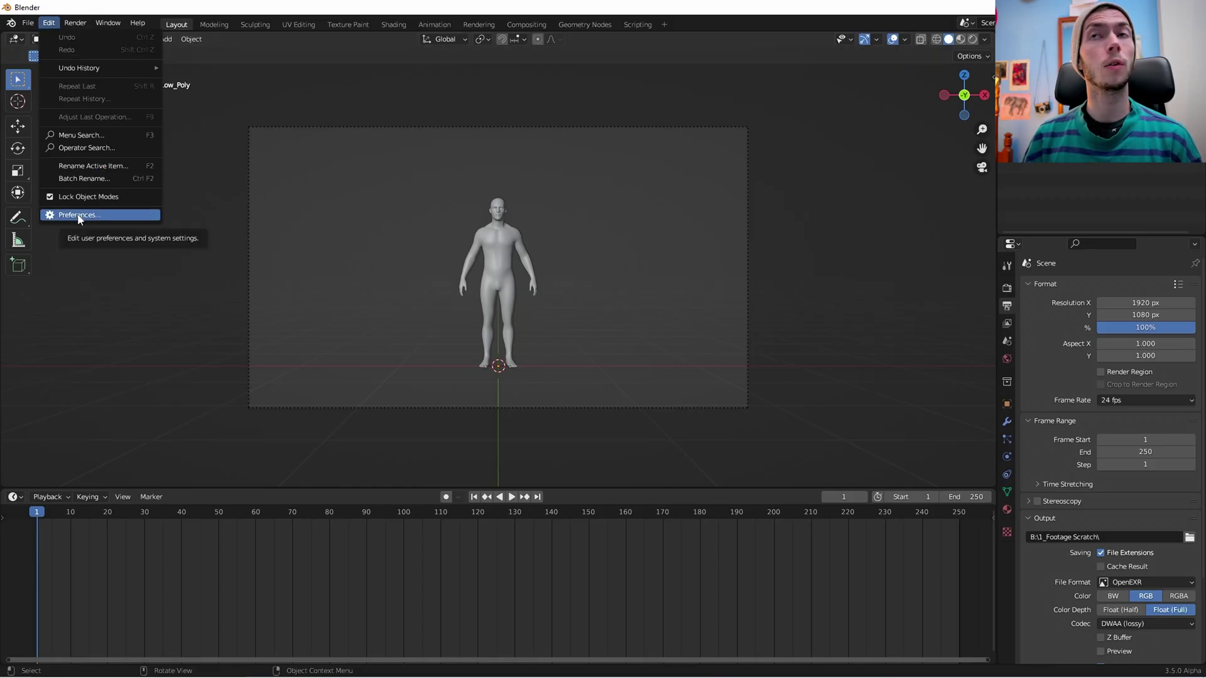
{"action": "left_click", "coordinate": [77, 215]}
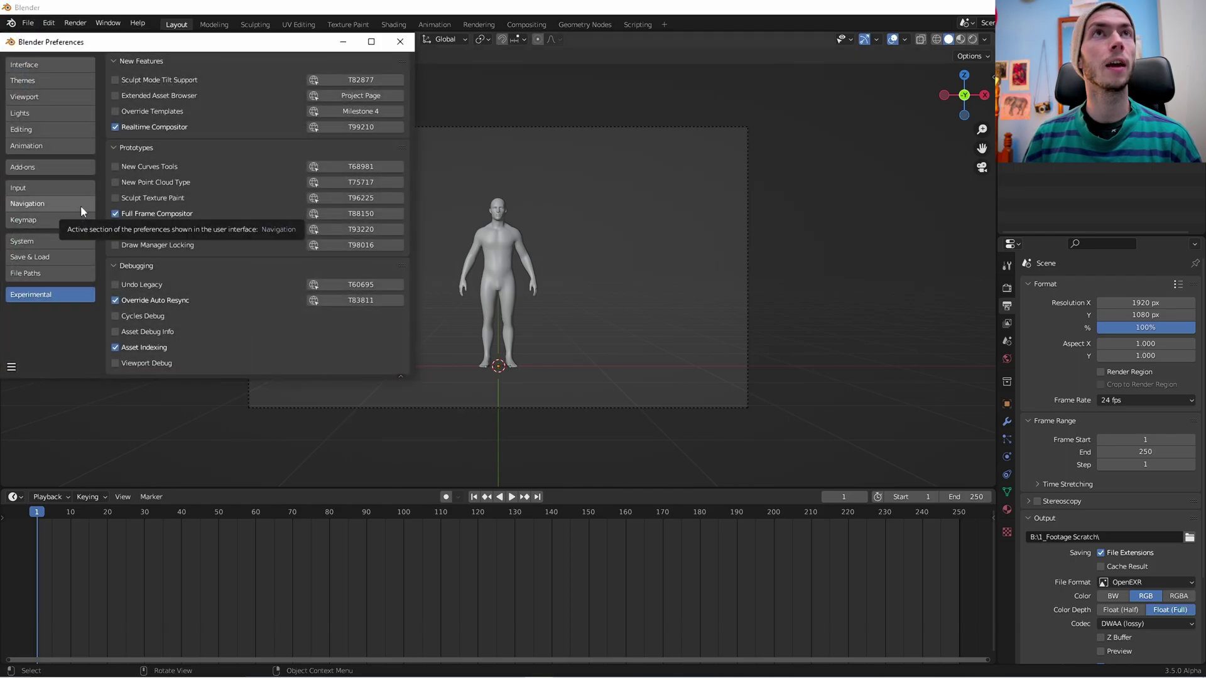
{"action": "left_click", "coordinate": [38, 63]}
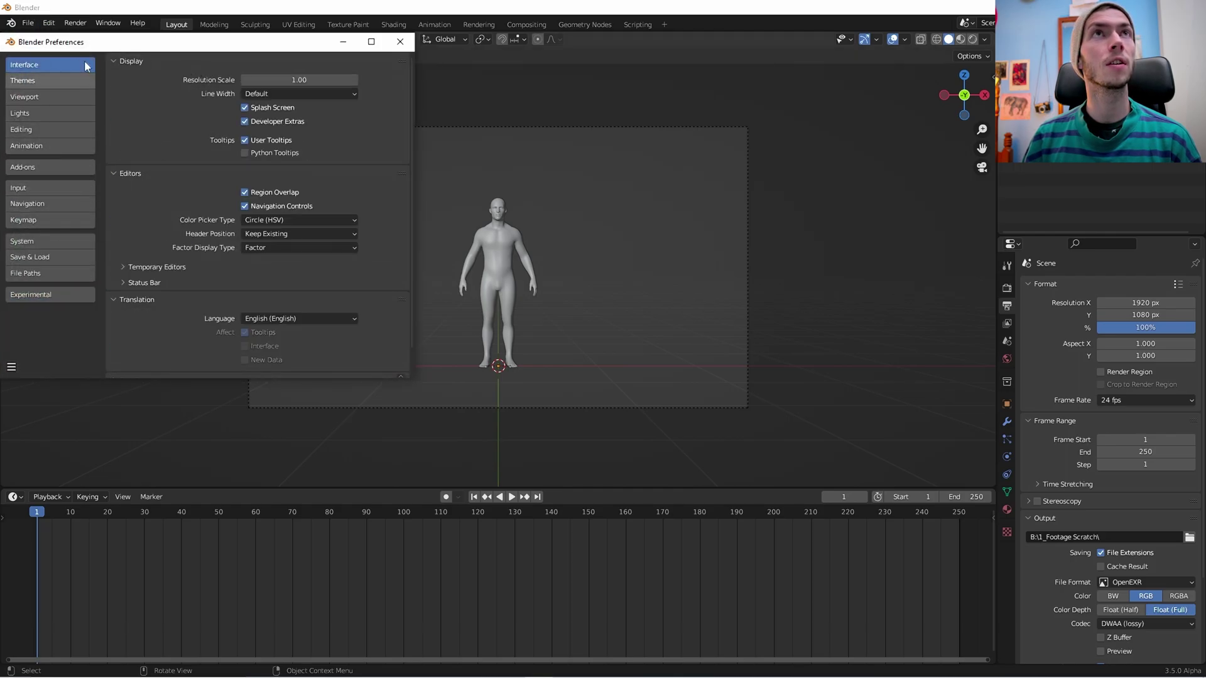
{"action": "left_click", "coordinate": [245, 122]}
{"action": "left_click", "coordinate": [245, 123]}
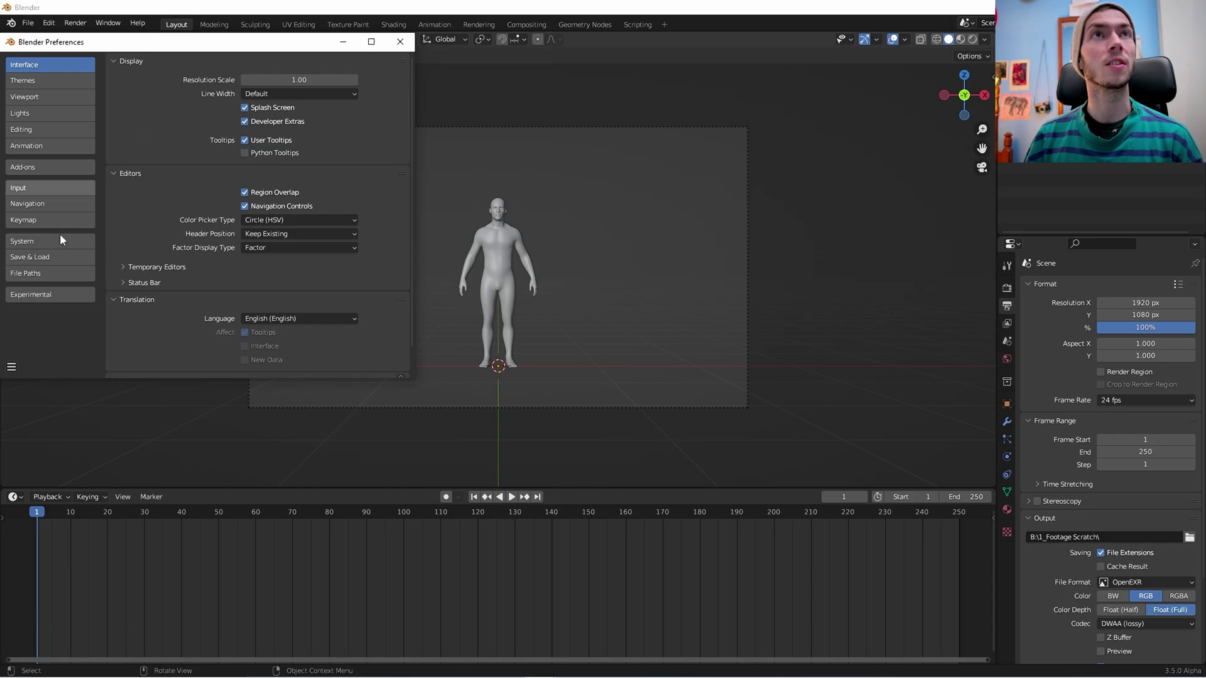
{"action": "left_click", "coordinate": [54, 295]}
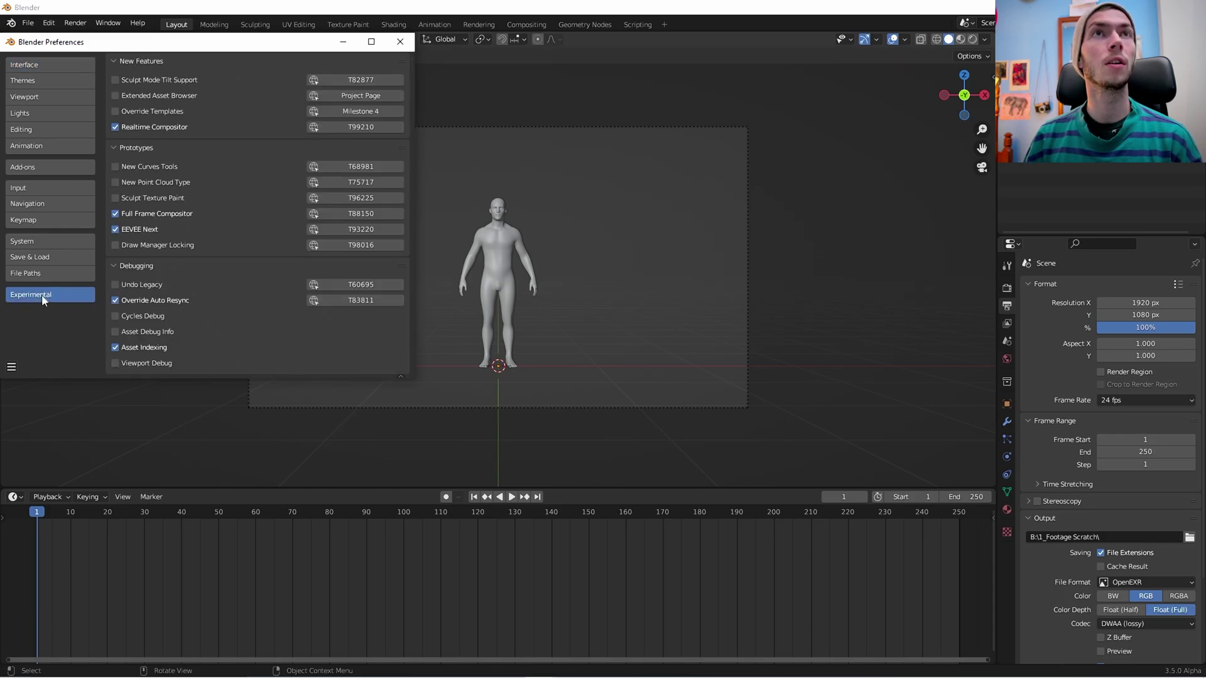
{"action": "left_click", "coordinate": [115, 127]}
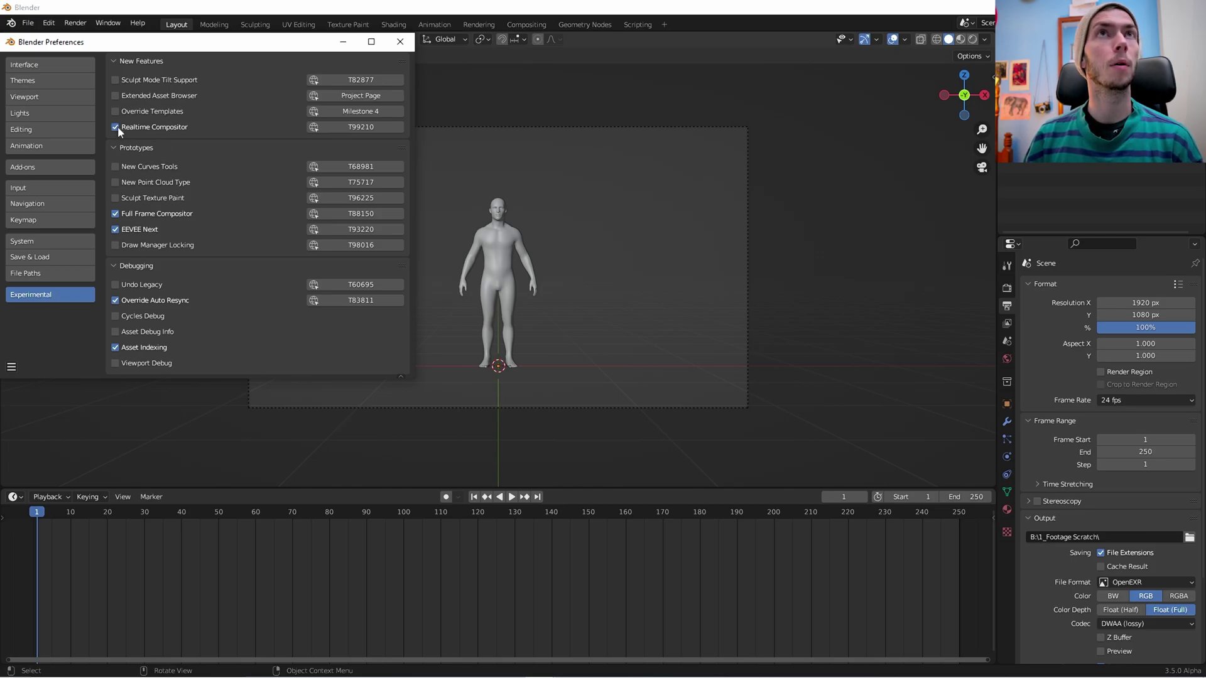
{"action": "left_click", "coordinate": [400, 41]}
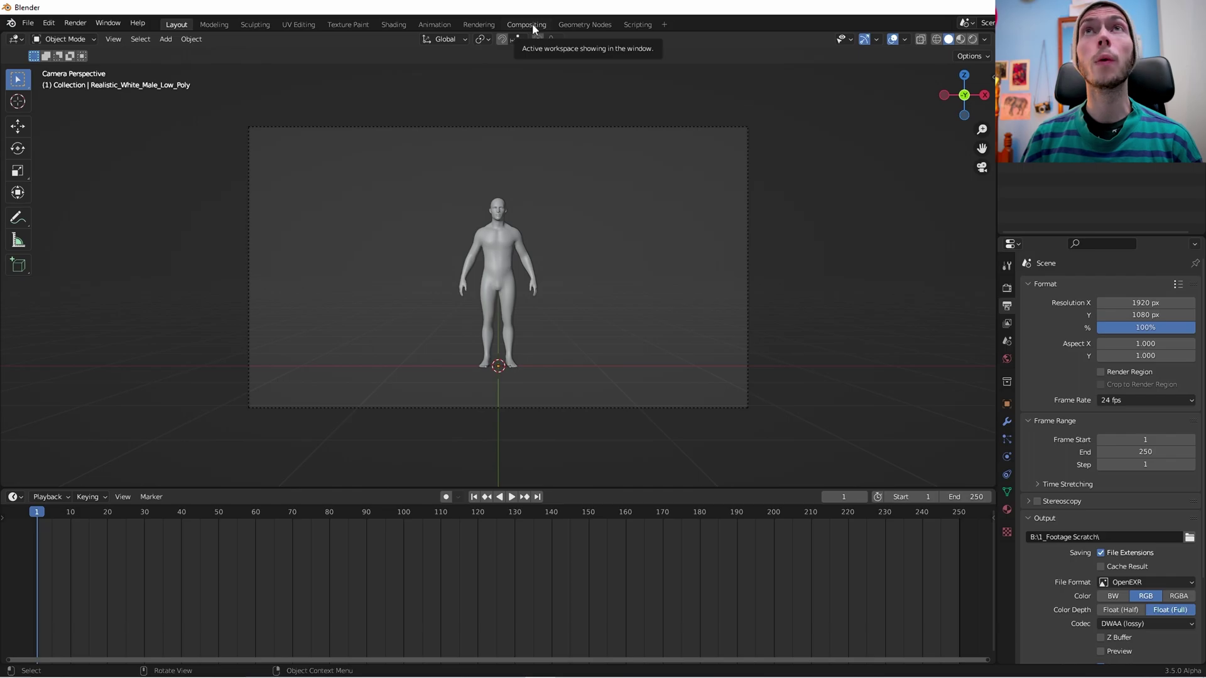
In Compositing, delete the Denoise, Mix and Convert Colorspace nodes and move Render Layers up
{"action": "left_click", "coordinate": [533, 24]}
{"action": "left_click_drag", "start_coordinate": [302, 128], "coordinate": [530, 392]}
{"action": "key", "text": "x"}
{"action": "left_click_drag", "start_coordinate": [215, 274], "coordinate": [213, 191]}
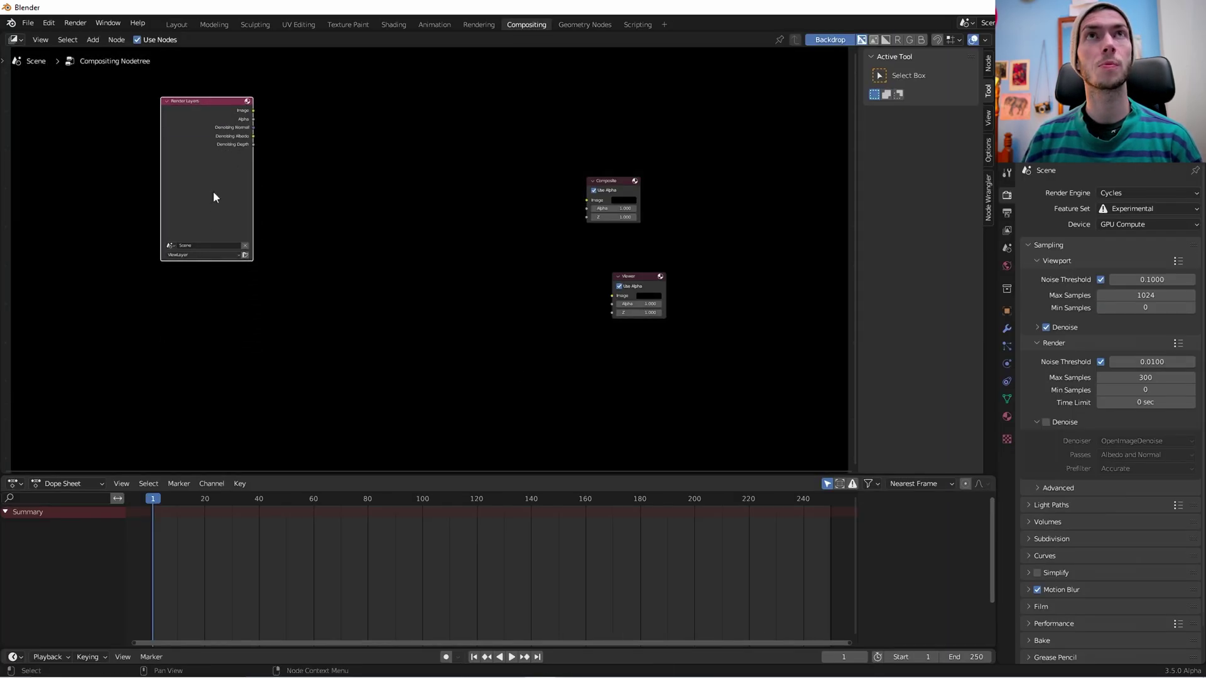
Add an Image node and load all z000N.exr frames as an image sequence
{"action": "key", "text": "shift+a"}
{"action": "left_click", "coordinate": [348, 314]}
{"action": "type", "text": "image"}
{"action": "key", "text": "Return"}
{"action": "left_click", "coordinate": [230, 320]}
{"action": "left_click", "coordinate": [270, 395]}
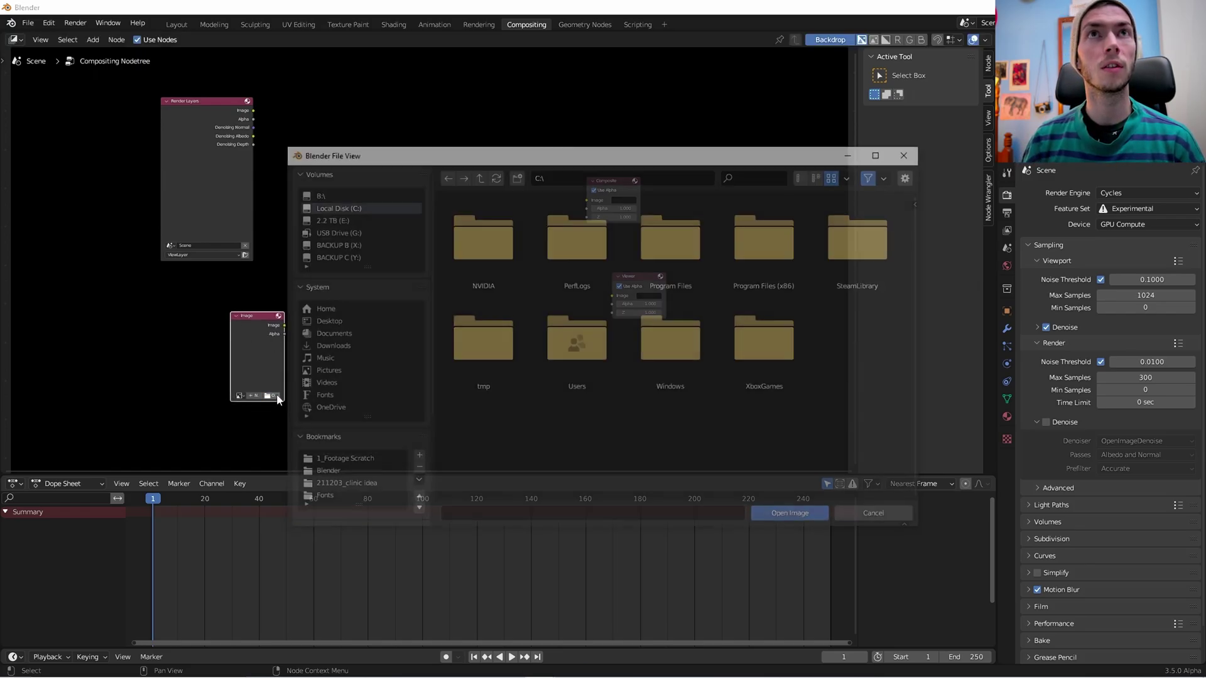
{"action": "key", "text": "a"}
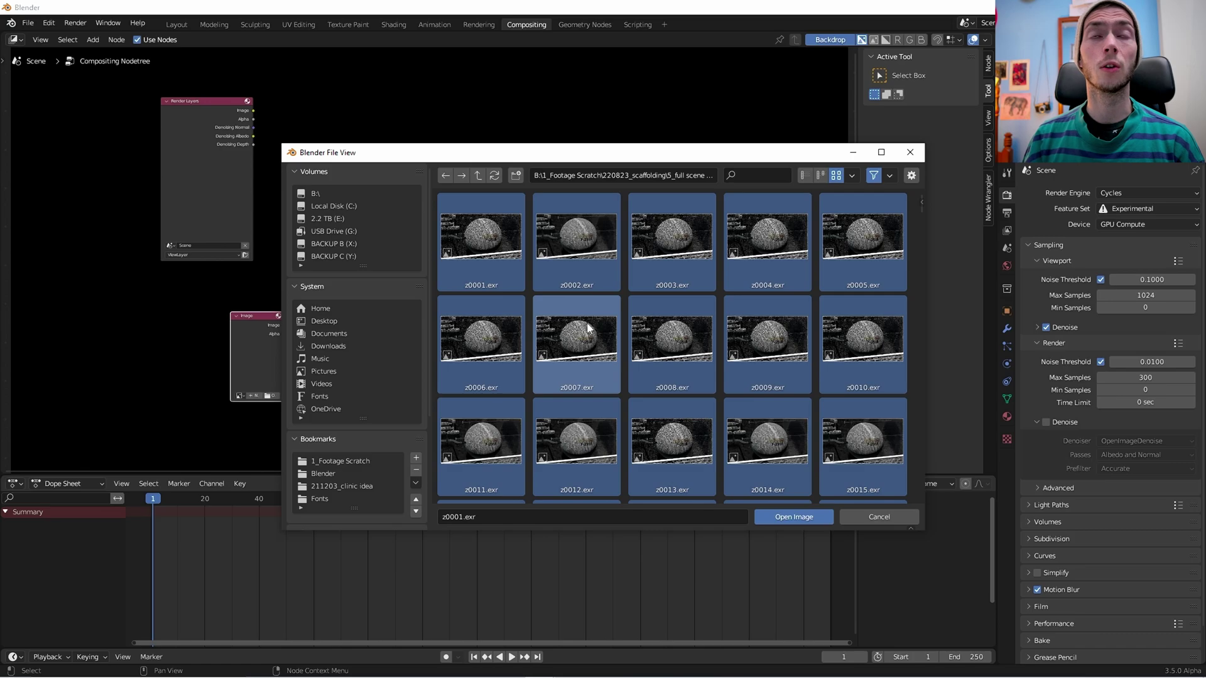
{"action": "left_click", "coordinate": [790, 518]}
Link the Image node to the Viewer and play the footage on the backdrop from frame 100
{"action": "left_click", "coordinate": [258, 329], "text": "ctrl+shift"}
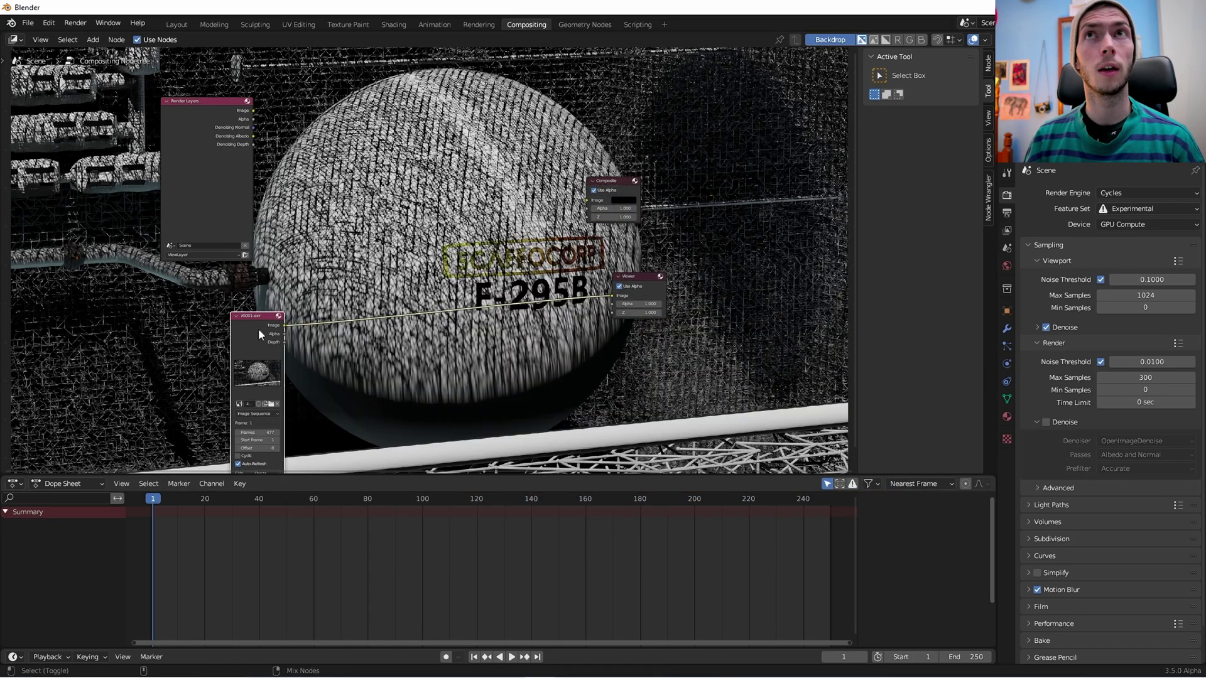
{"action": "scroll", "coordinate": [258, 329], "scroll_direction": "down", "scroll_amount": 2}
{"action": "key", "text": "space"}
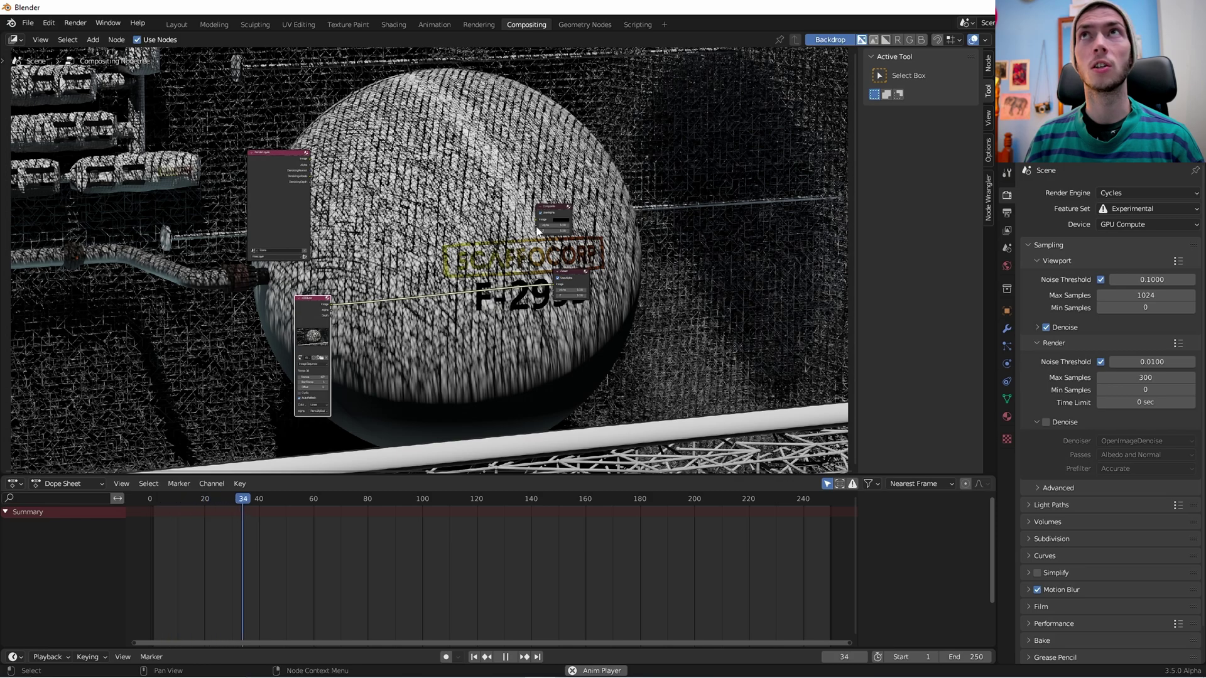
{"action": "key", "text": "space"}
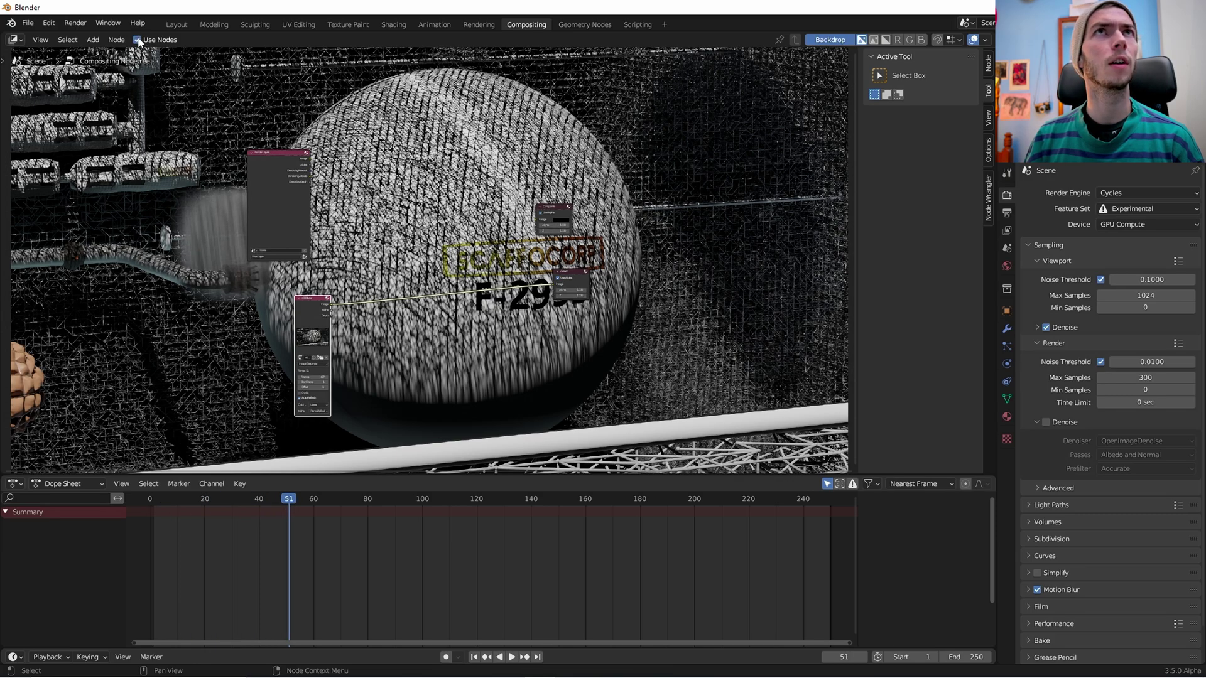
{"action": "left_click", "coordinate": [829, 42]}
{"action": "left_click", "coordinate": [828, 42]}
{"action": "left_click_drag", "start_coordinate": [289, 503], "coordinate": [422, 465]}
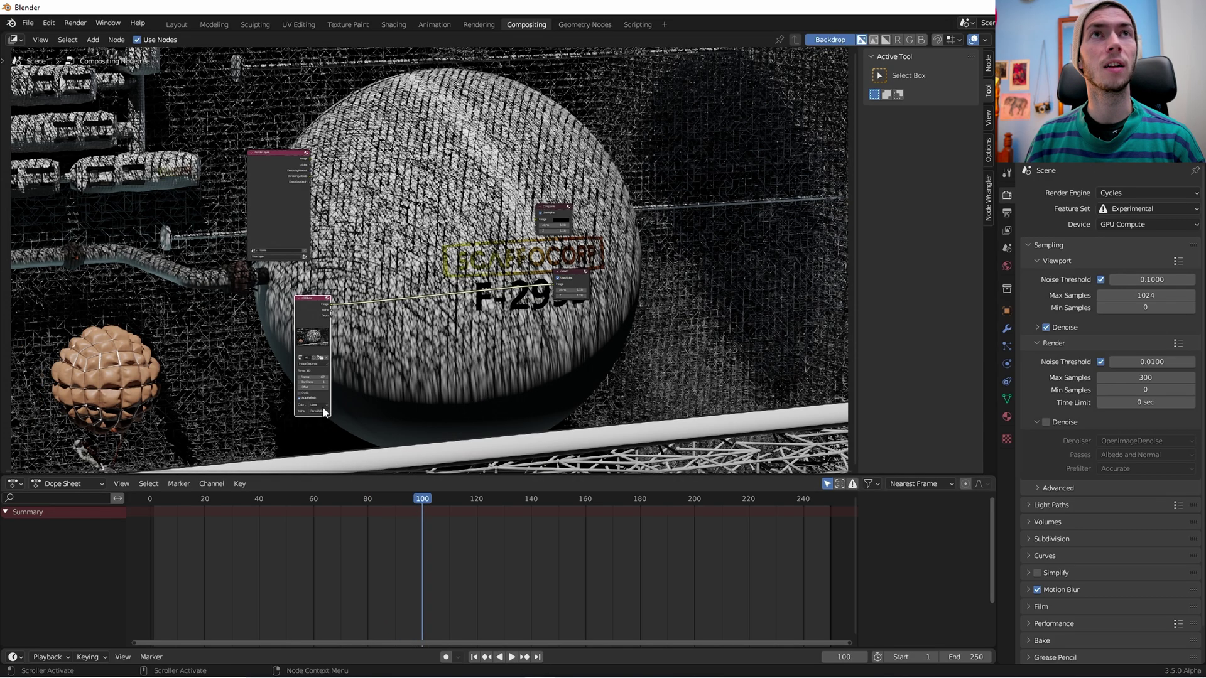
{"action": "key", "text": "space"}
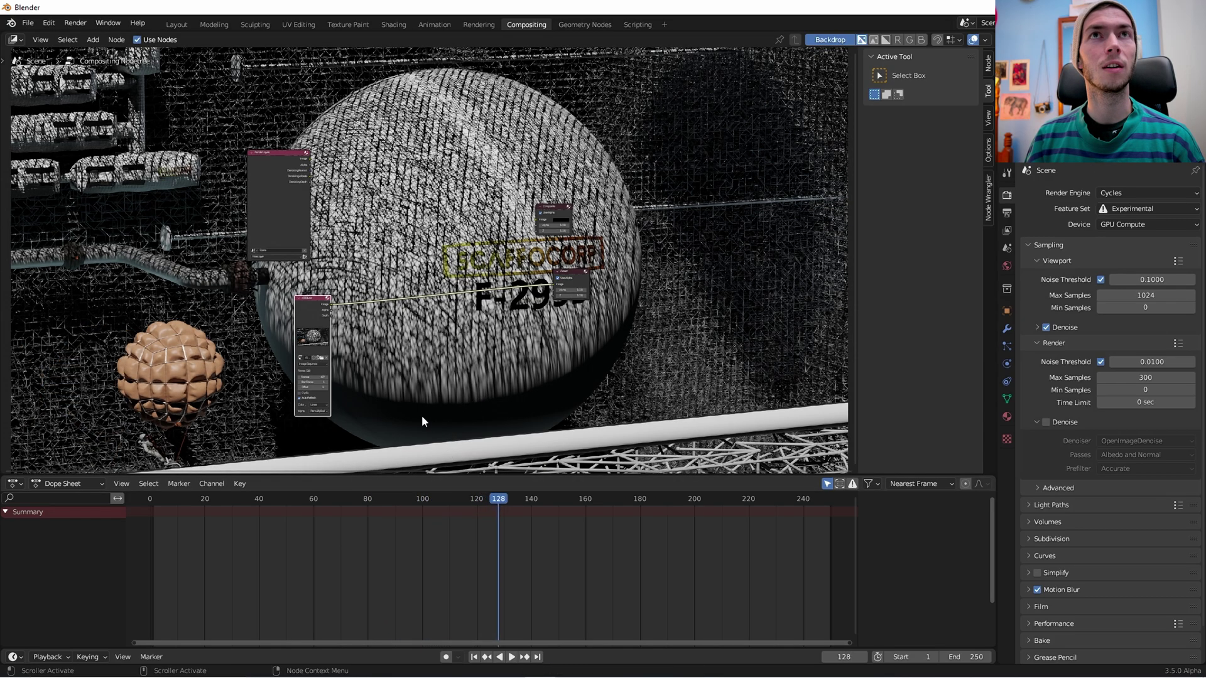
{"action": "scroll", "coordinate": [465, 394], "scroll_direction": "up", "scroll_amount": 3}
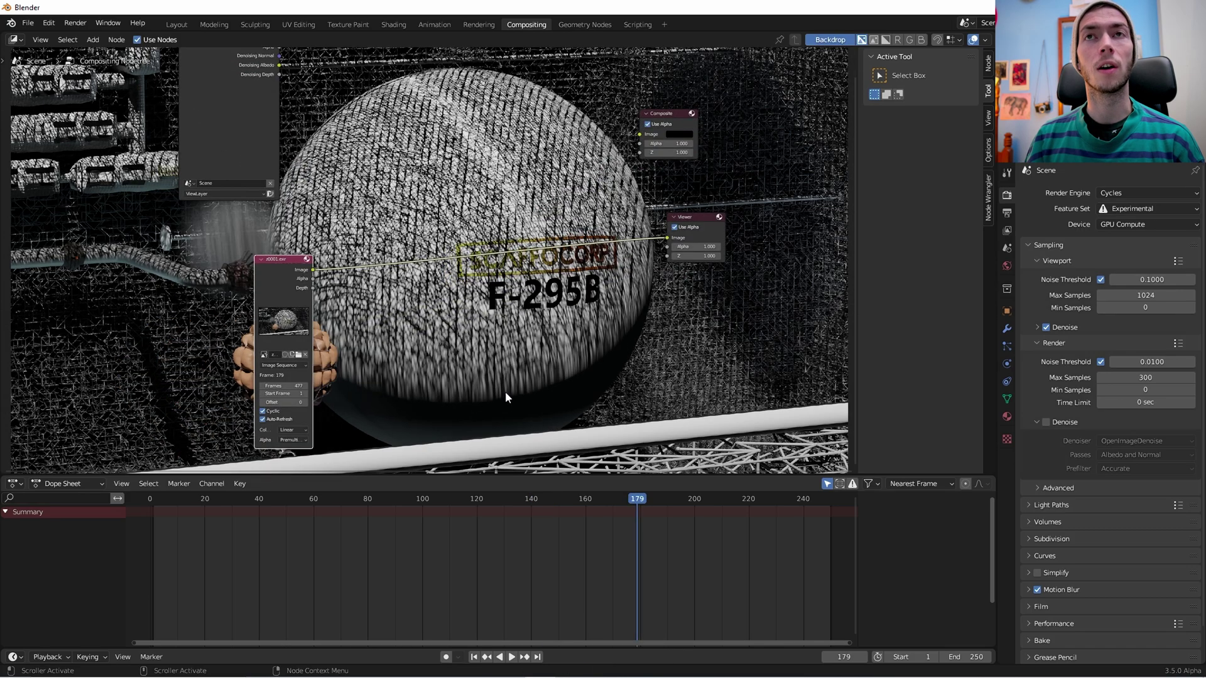
{"action": "scroll", "coordinate": [505, 390], "scroll_direction": "down", "scroll_amount": 2}
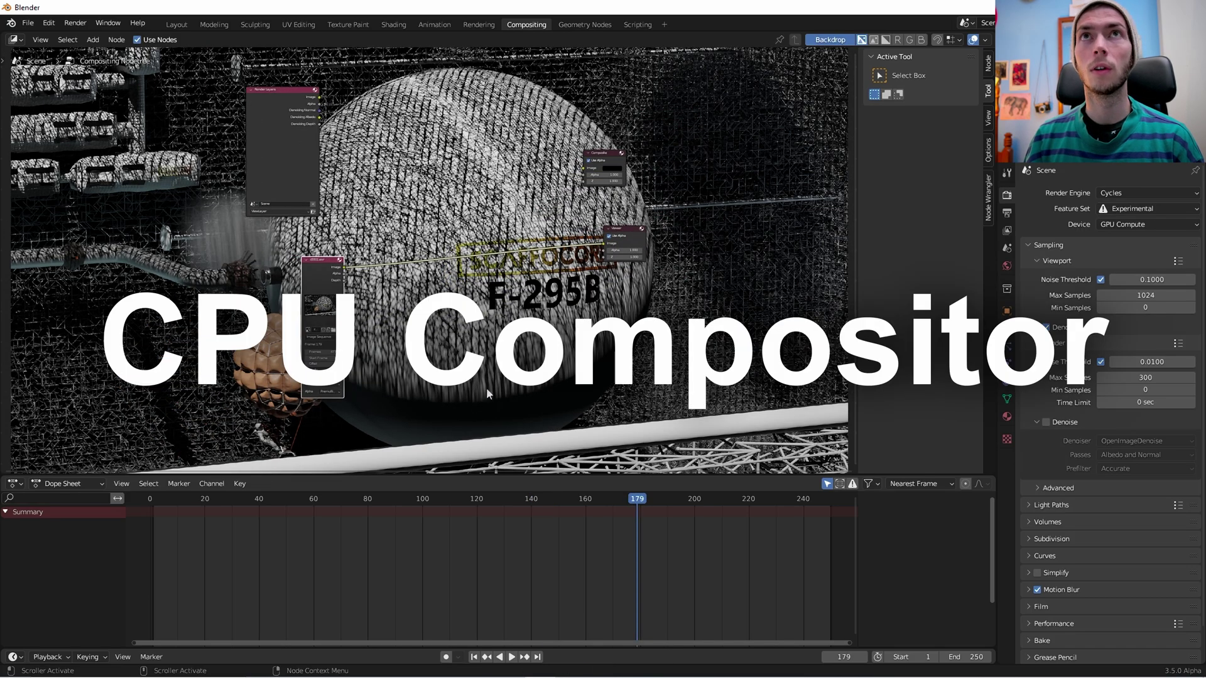
Add a Blur node after the footage and reduce its size from 68 to 43
{"action": "left_click_drag", "start_coordinate": [312, 280], "coordinate": [211, 290]}
{"action": "key", "text": "shift+a"}
{"action": "left_click", "coordinate": [382, 321]}
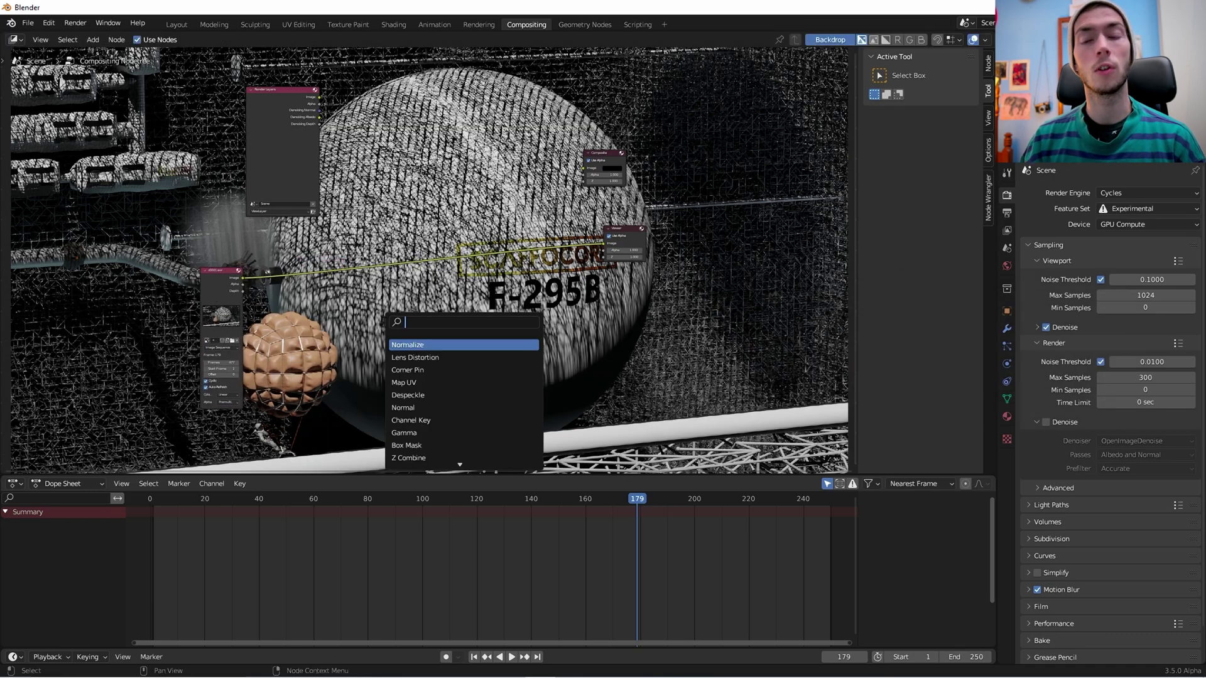
{"action": "type", "text": "bur"}
{"action": "key", "text": "Return"}
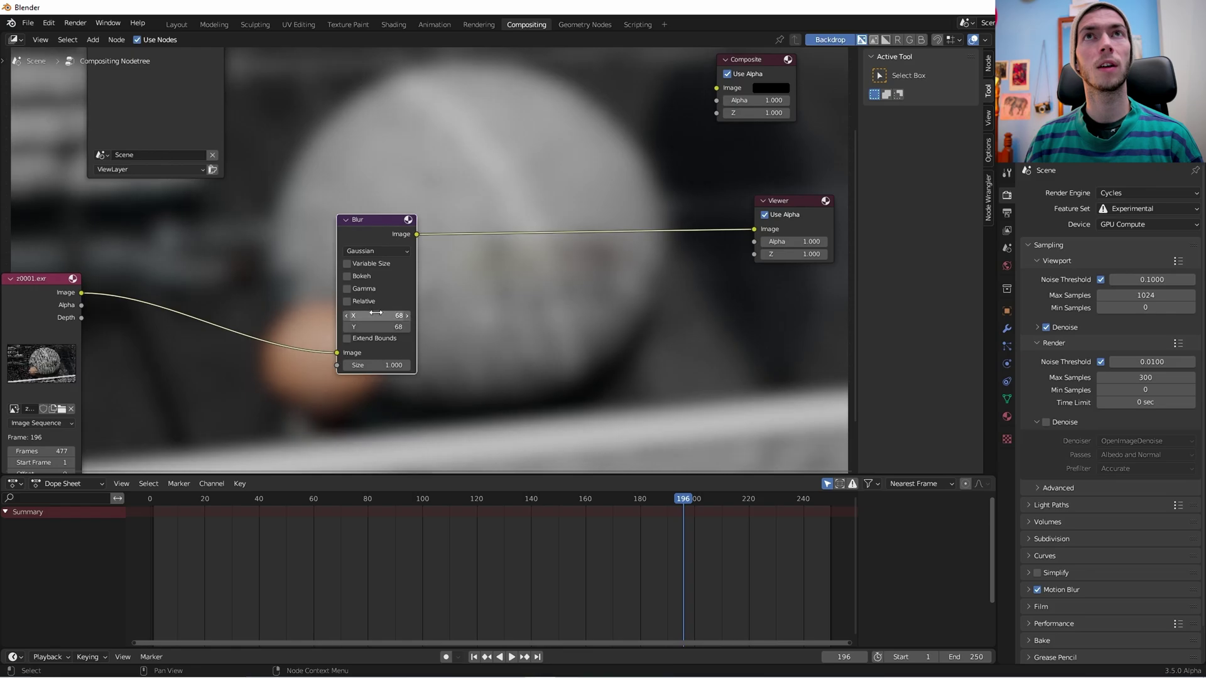
{"action": "left_click_drag", "start_coordinate": [375, 312], "coordinate": [352, 327]}
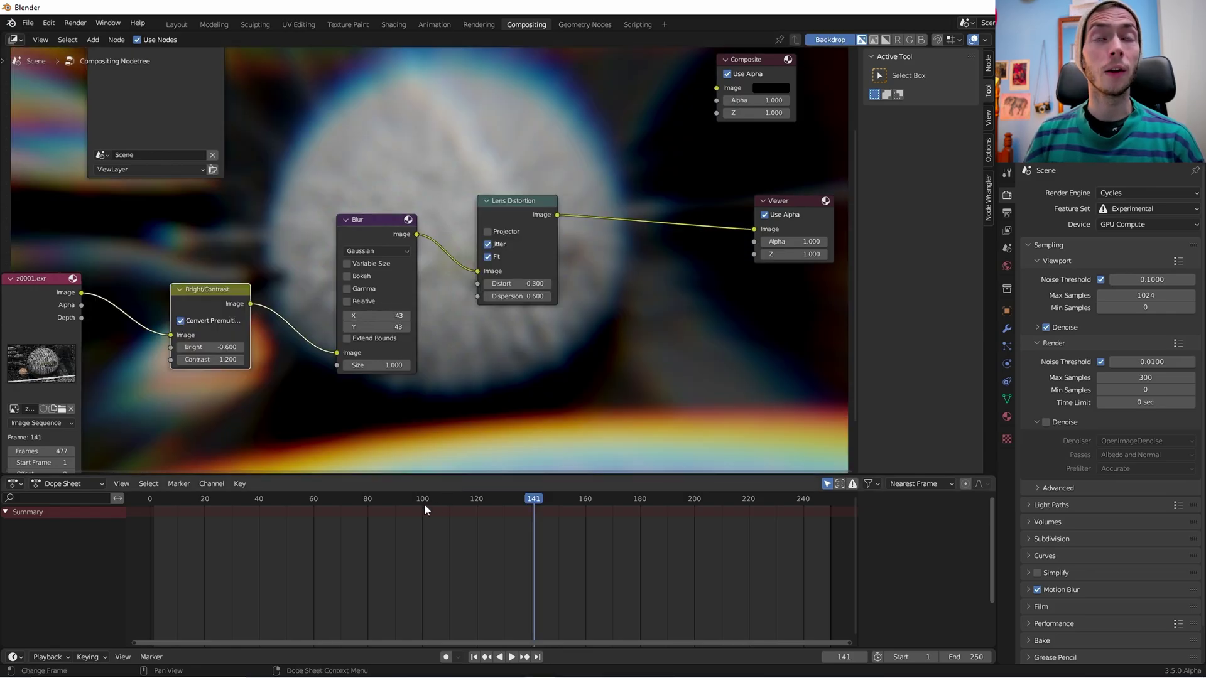
Check the blurred footage at frames 92, 62, 213, 229, 218 and finally 184
{"action": "left_click", "coordinate": [401, 503]}
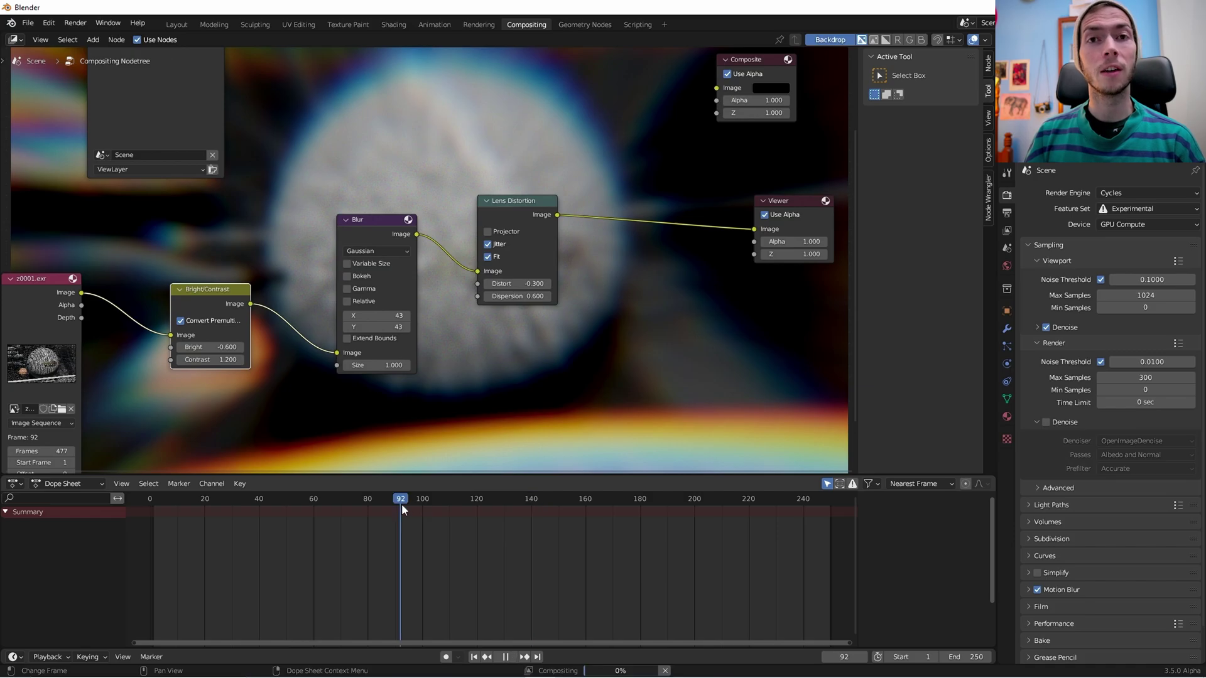
{"action": "left_click", "coordinate": [320, 499]}
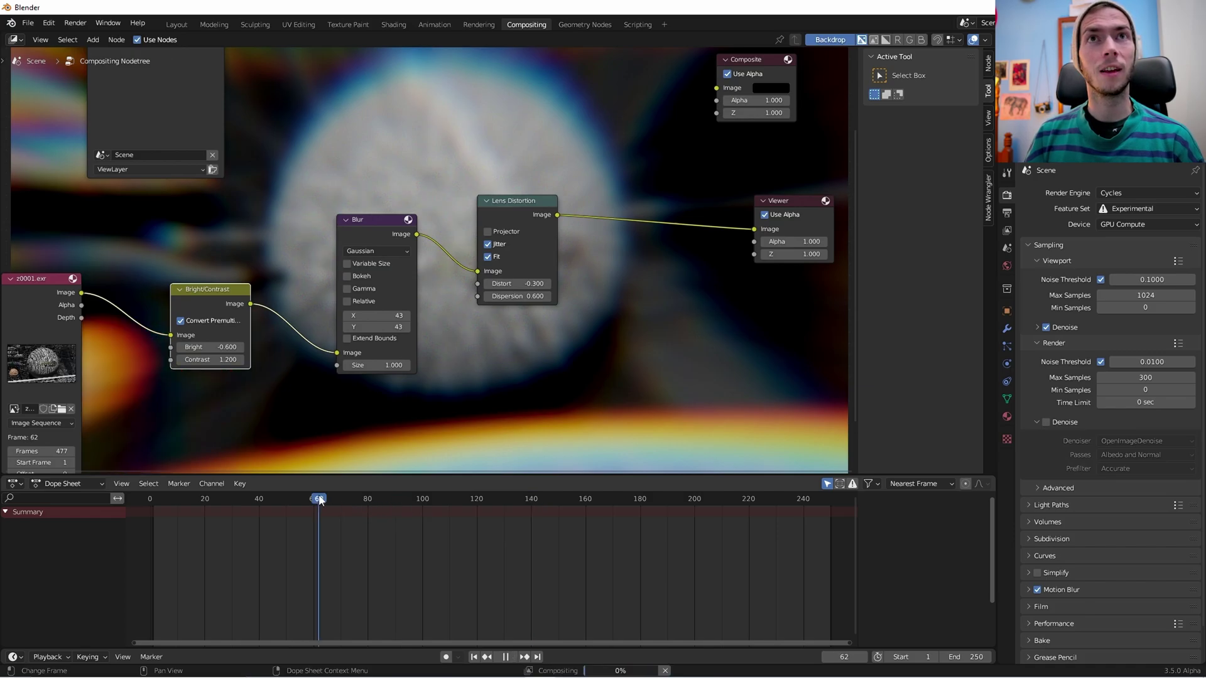
{"action": "left_click", "coordinate": [536, 500]}
{"action": "left_click", "coordinate": [659, 500]}
{"action": "left_click", "coordinate": [730, 499]}
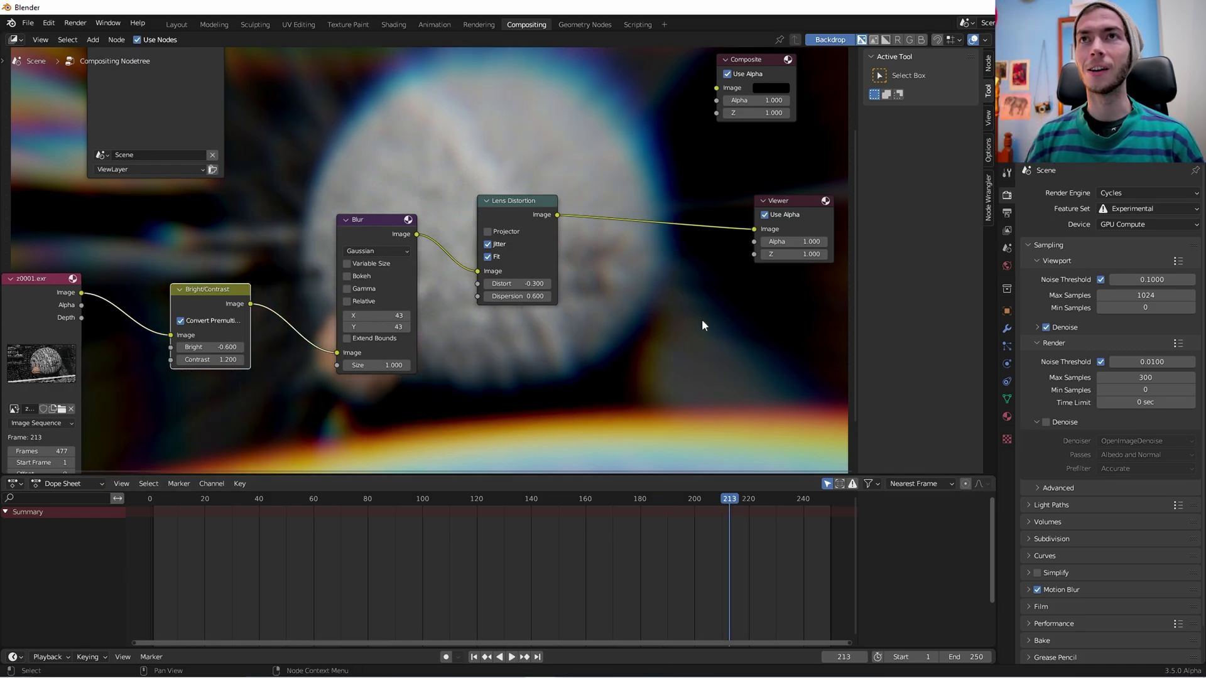
{"action": "left_click", "coordinate": [773, 498]}
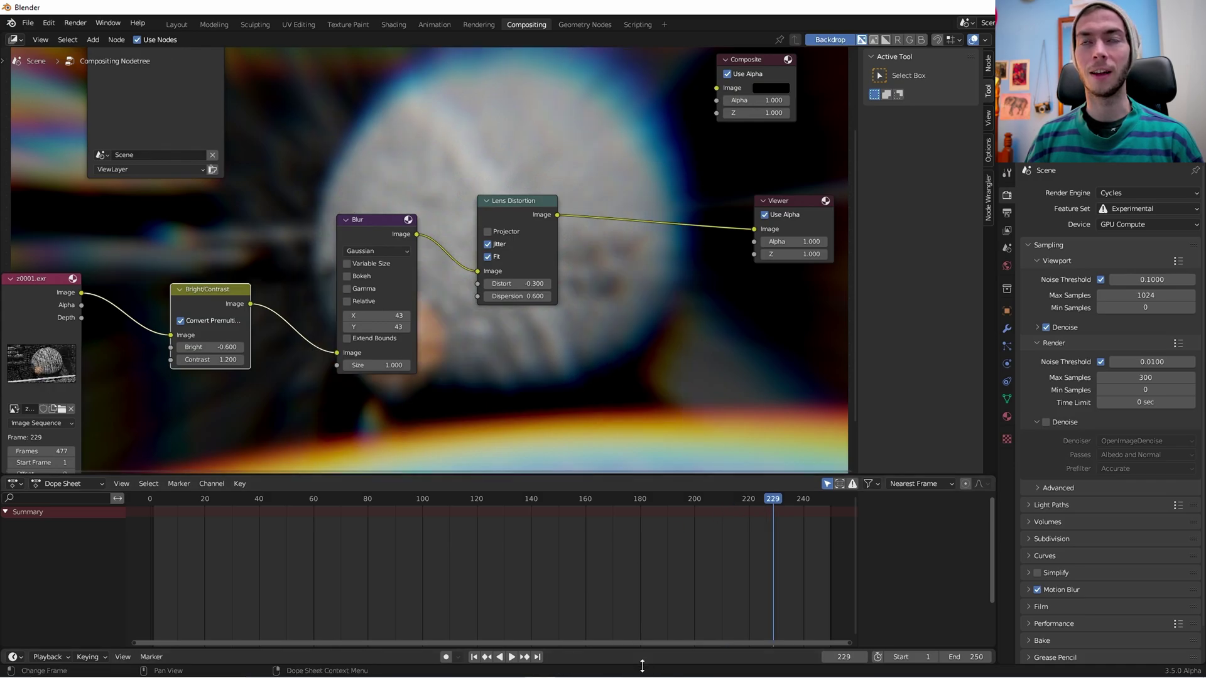
{"action": "left_click", "coordinate": [742, 499]}
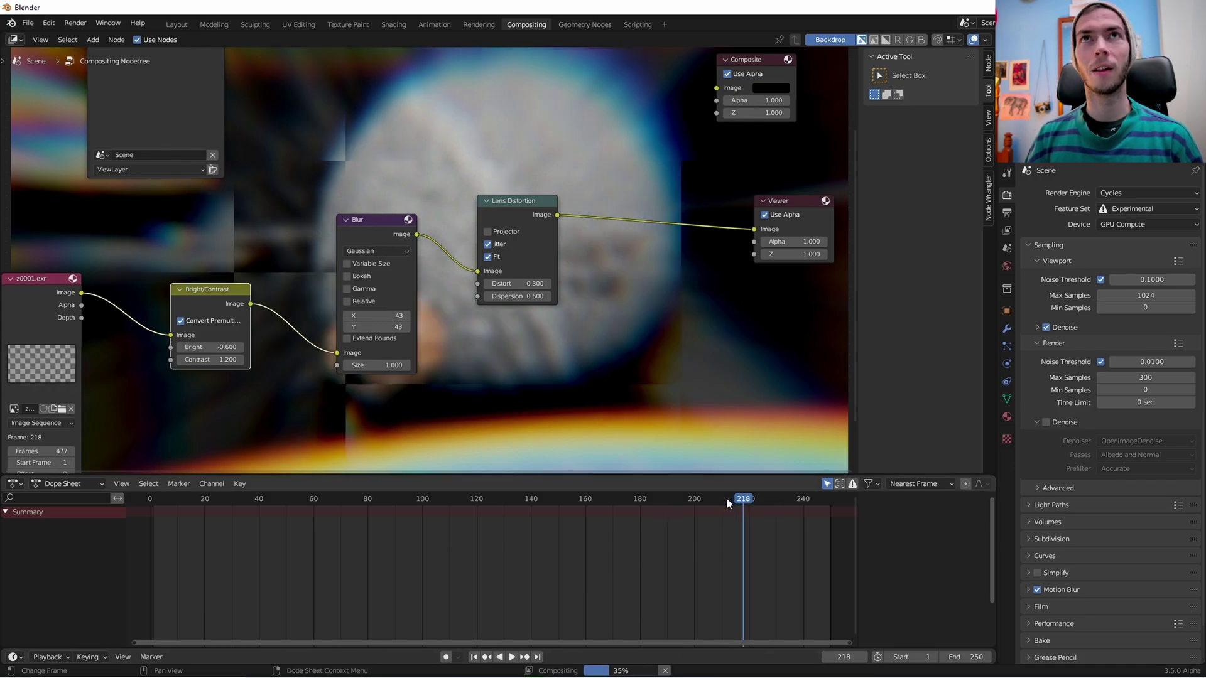
{"action": "left_click_drag", "start_coordinate": [725, 498], "coordinate": [651, 496]}
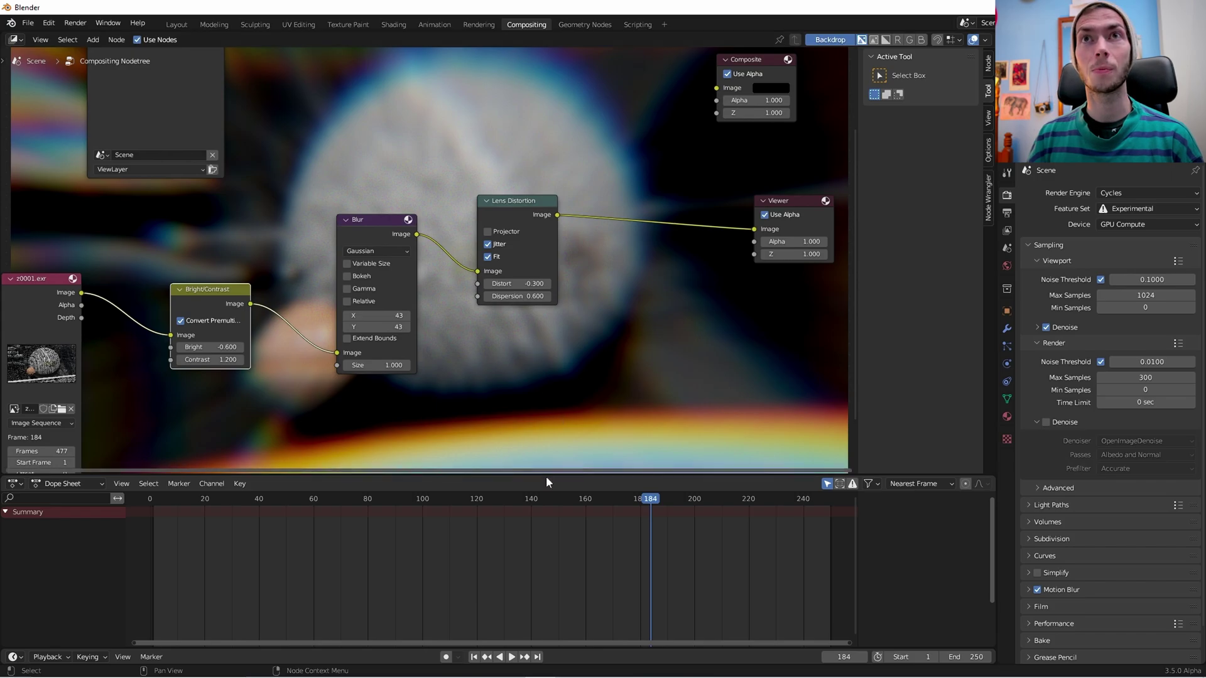
Split the node editor and turn the upper area into a 3D view of figure and camera
{"action": "left_click_drag", "start_coordinate": [545, 476], "coordinate": [545, 590]}
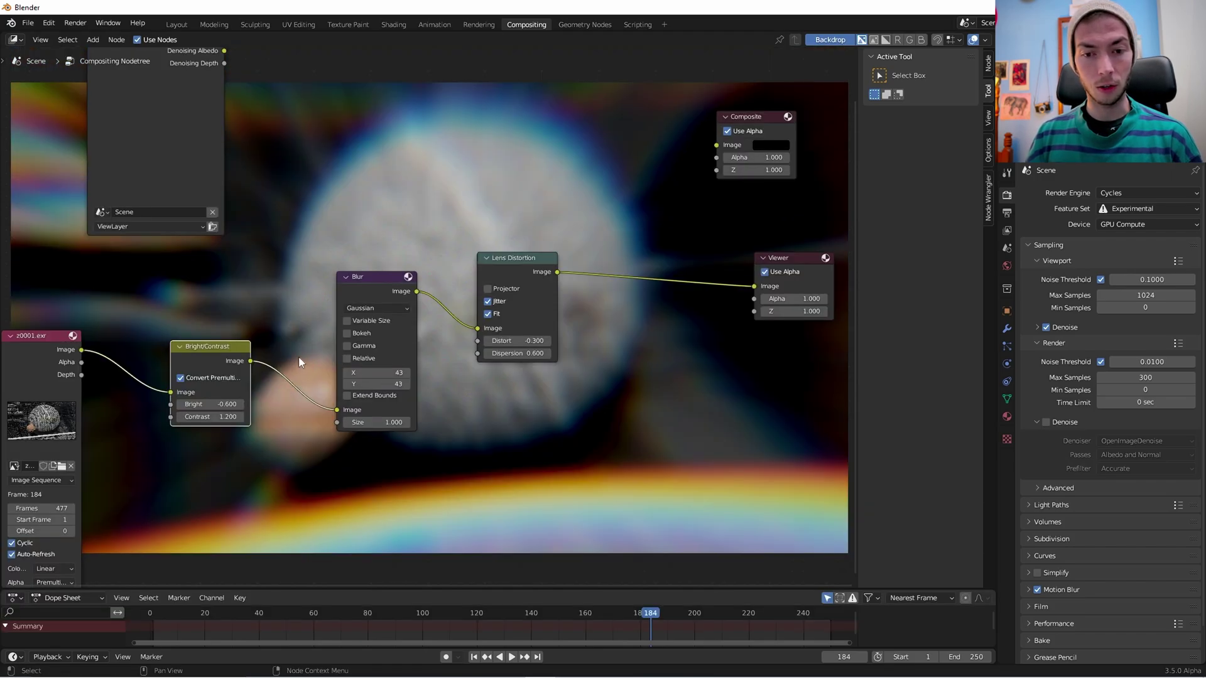
{"action": "left_click_drag", "start_coordinate": [8, 38], "coordinate": [257, 362]}
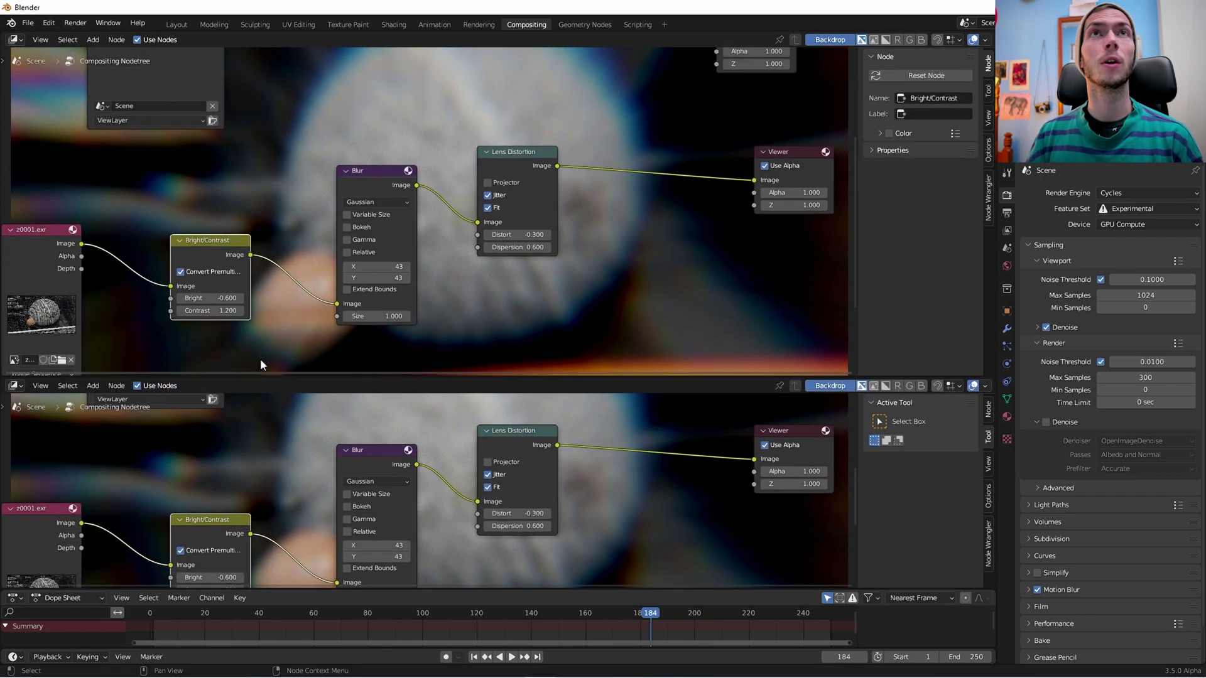
{"action": "left_click", "coordinate": [15, 39]}
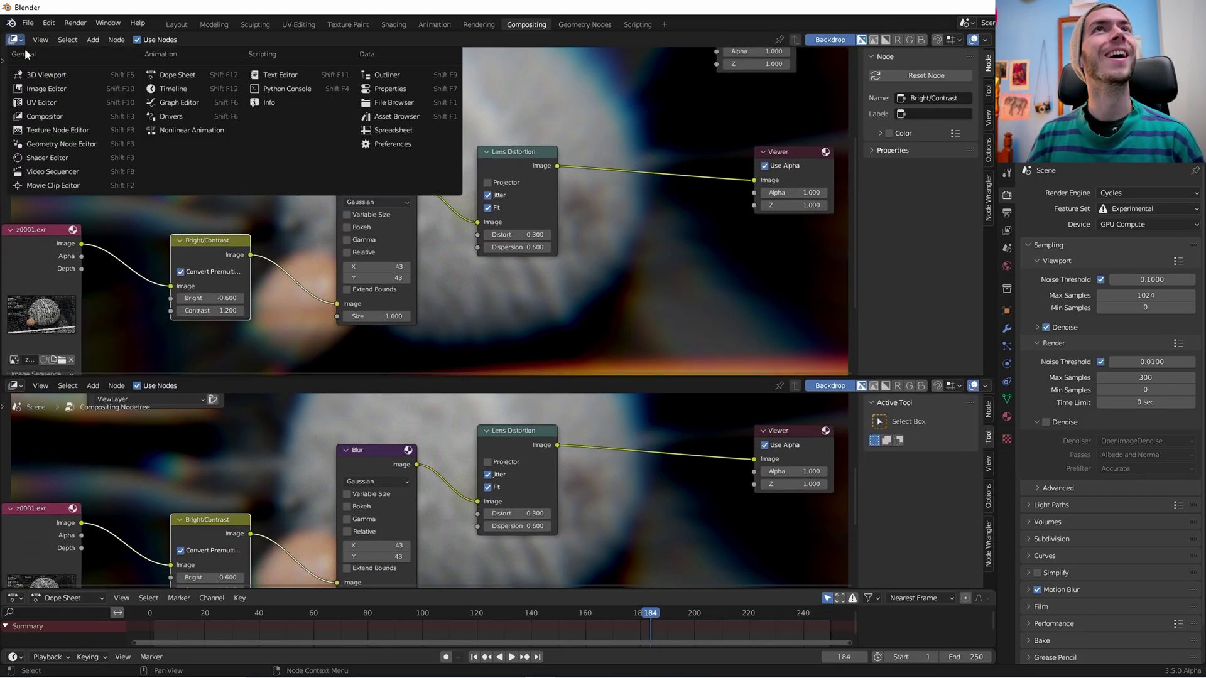
{"action": "left_click", "coordinate": [35, 74]}
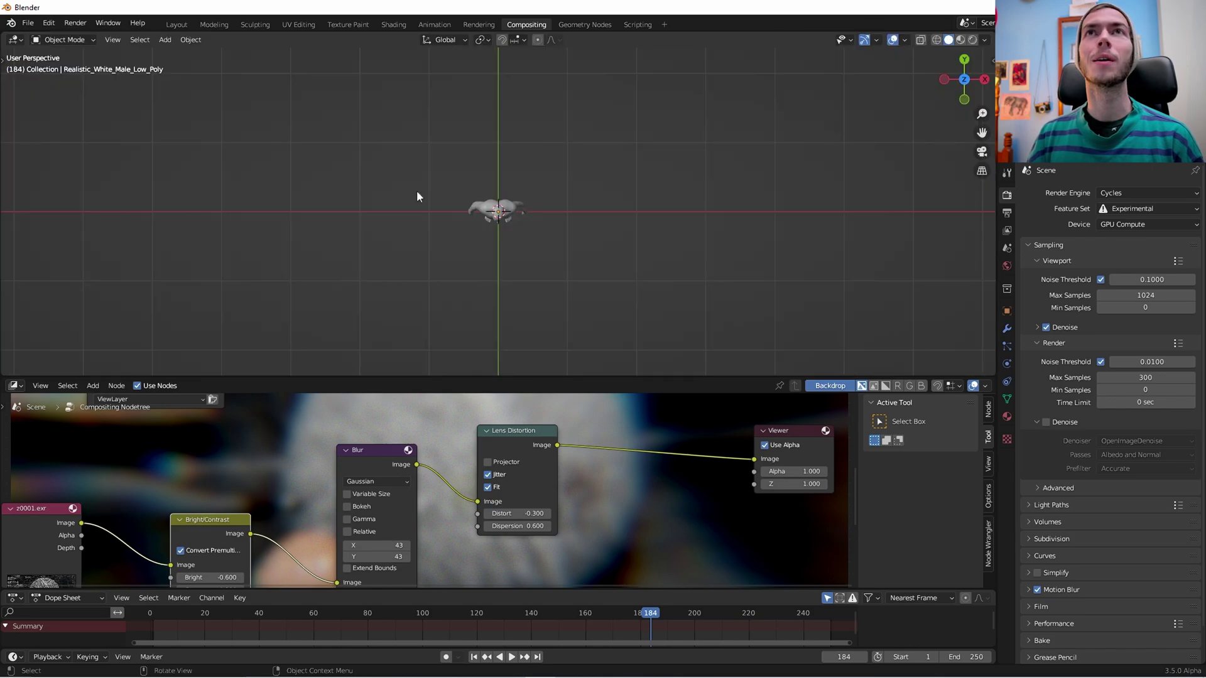
{"action": "scroll", "coordinate": [496, 210], "scroll_direction": "up", "scroll_amount": 2}
{"action": "middle_click_drag", "start_coordinate": [514, 258], "coordinate": [429, 194]}
{"action": "scroll", "coordinate": [550, 194], "scroll_direction": "down", "scroll_amount": 3}
Delete the standing human figure from the scene
{"action": "left_click_drag", "start_coordinate": [421, 181], "coordinate": [584, 312]}
{"action": "key", "text": "x"}
{"action": "key", "text": "Return"}
{"action": "middle_click_drag", "start_coordinate": [585, 308], "coordinate": [688, 250]}
{"action": "left_click", "coordinate": [691, 228]}
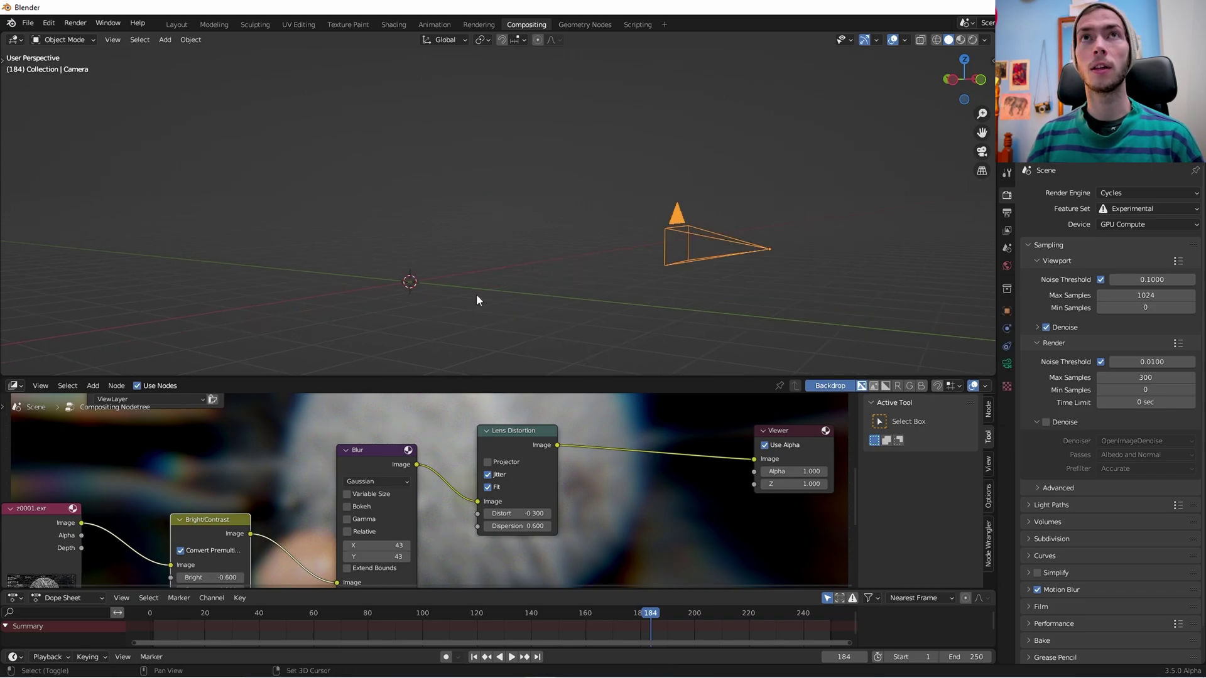
Add a plane and rotate it 90 degrees on X to stand upright
{"action": "key", "text": "shift+a"}
{"action": "left_click", "coordinate": [505, 295]}
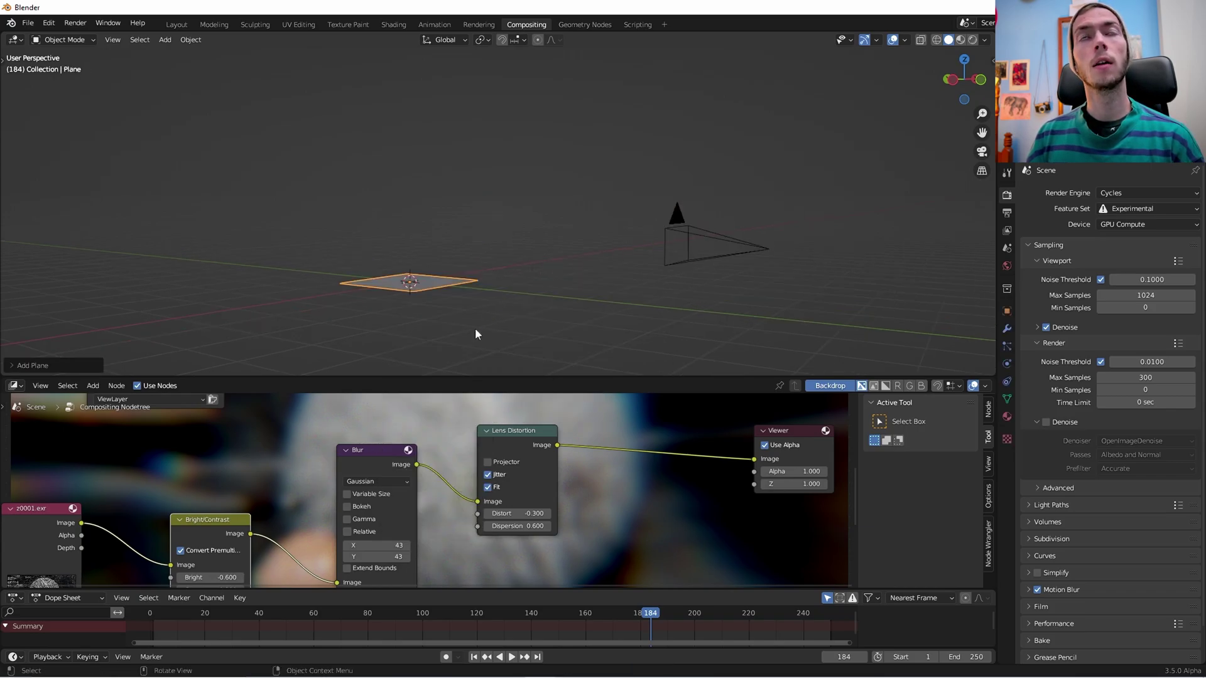
{"action": "key", "text": "r"}
{"action": "key", "text": "x"}
{"action": "key", "text": "9"}
{"action": "key", "text": "0"}
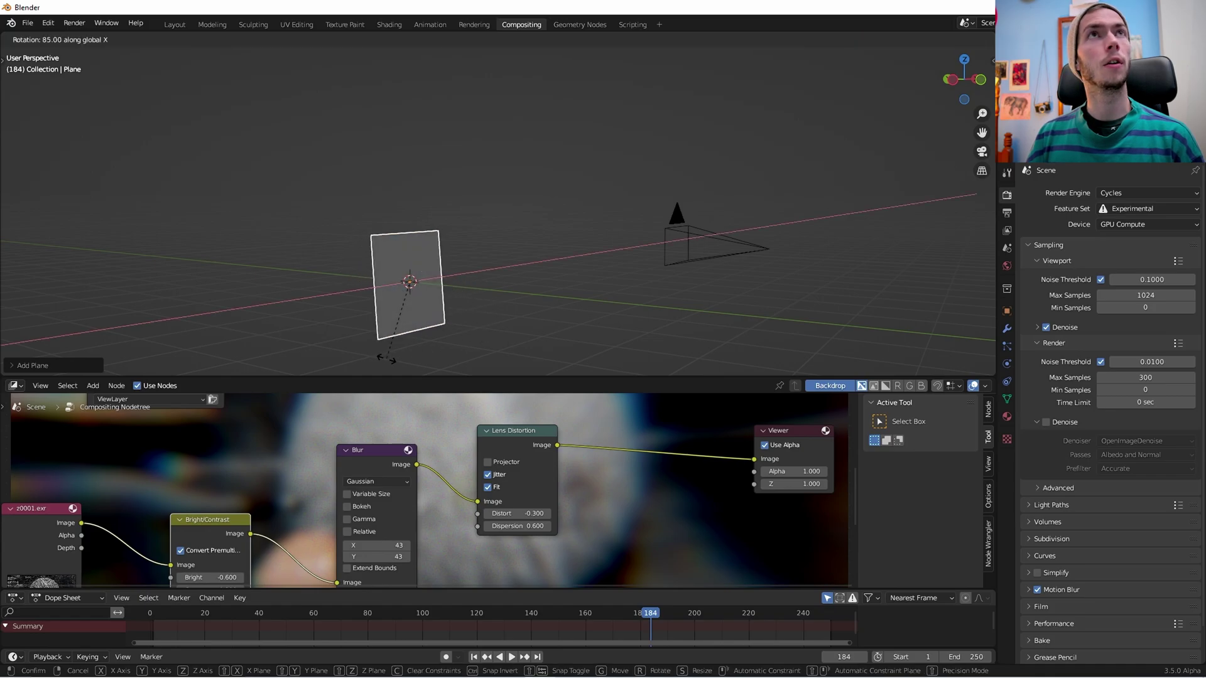
{"action": "key", "text": "Return"}
Raise the plane 1 unit on Z and scale it to fill the camera view
{"action": "key", "text": "g"}
{"action": "key", "text": "z"}
{"action": "key", "text": "1"}
{"action": "key", "text": "Return"}
{"action": "key", "text": "KP_0"}
{"action": "key", "text": "s"}
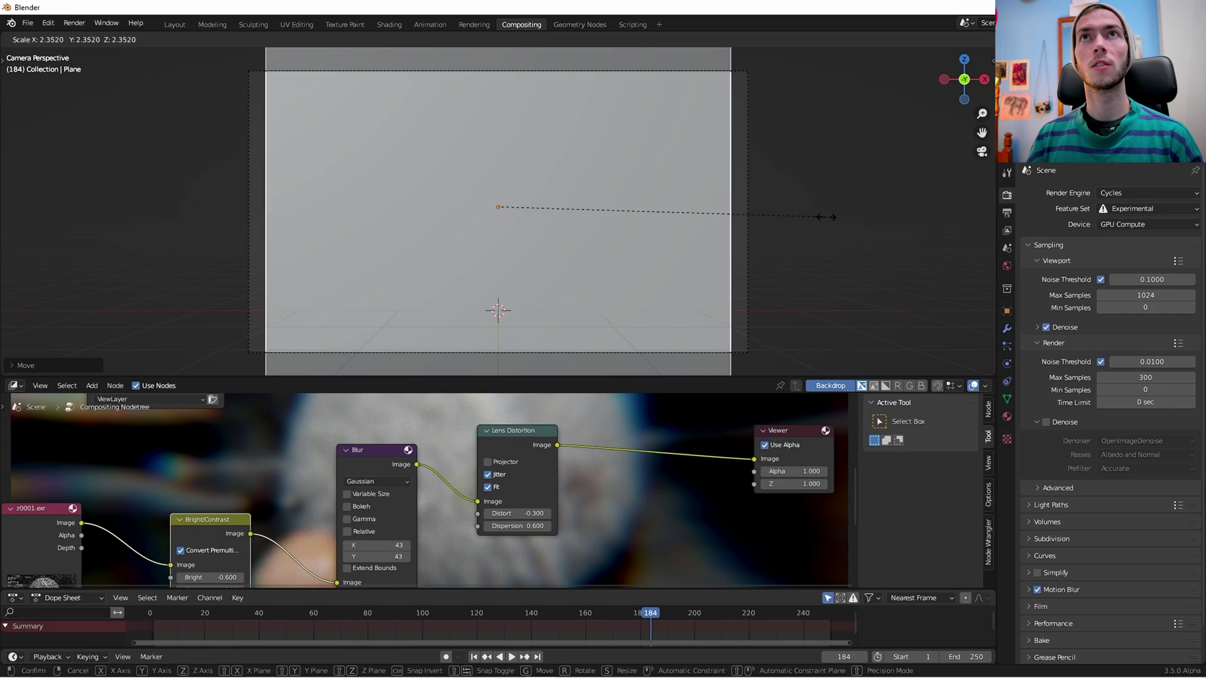
{"action": "left_click", "coordinate": [859, 226]}
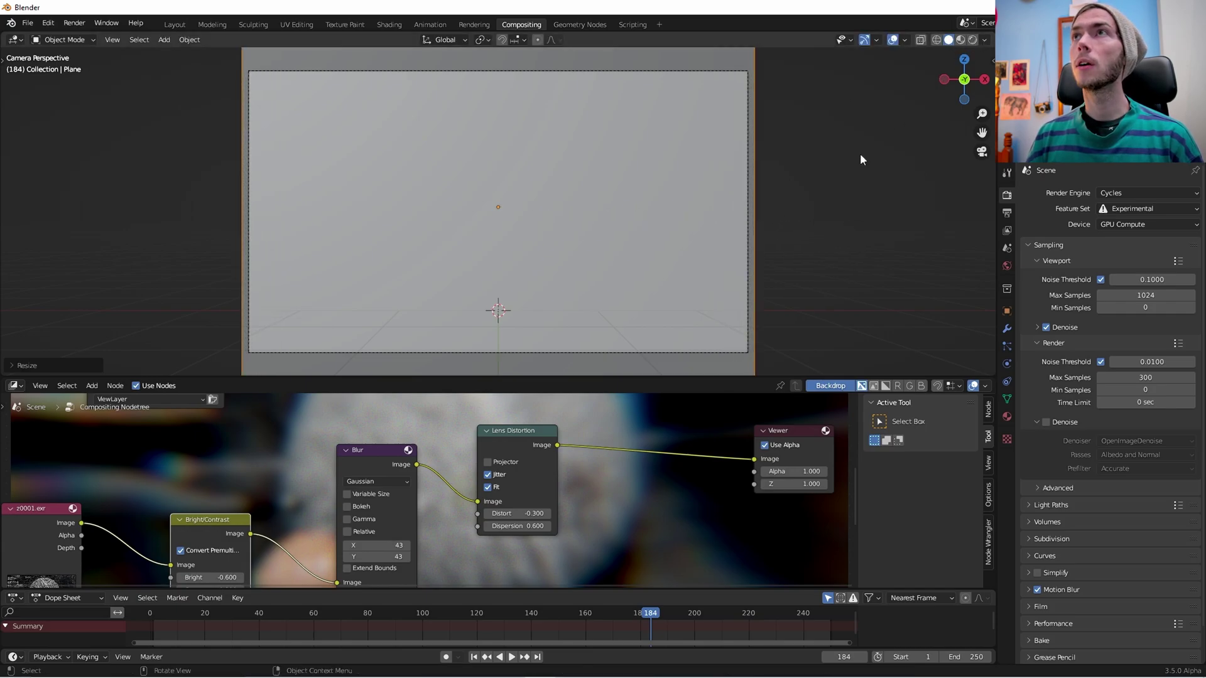
Give the plane a new material with an Image Texture replacing Principled BSDF on Surface
{"action": "left_click", "coordinate": [386, 25]}
{"action": "middle_click_drag", "start_coordinate": [303, 269], "coordinate": [526, 372]}
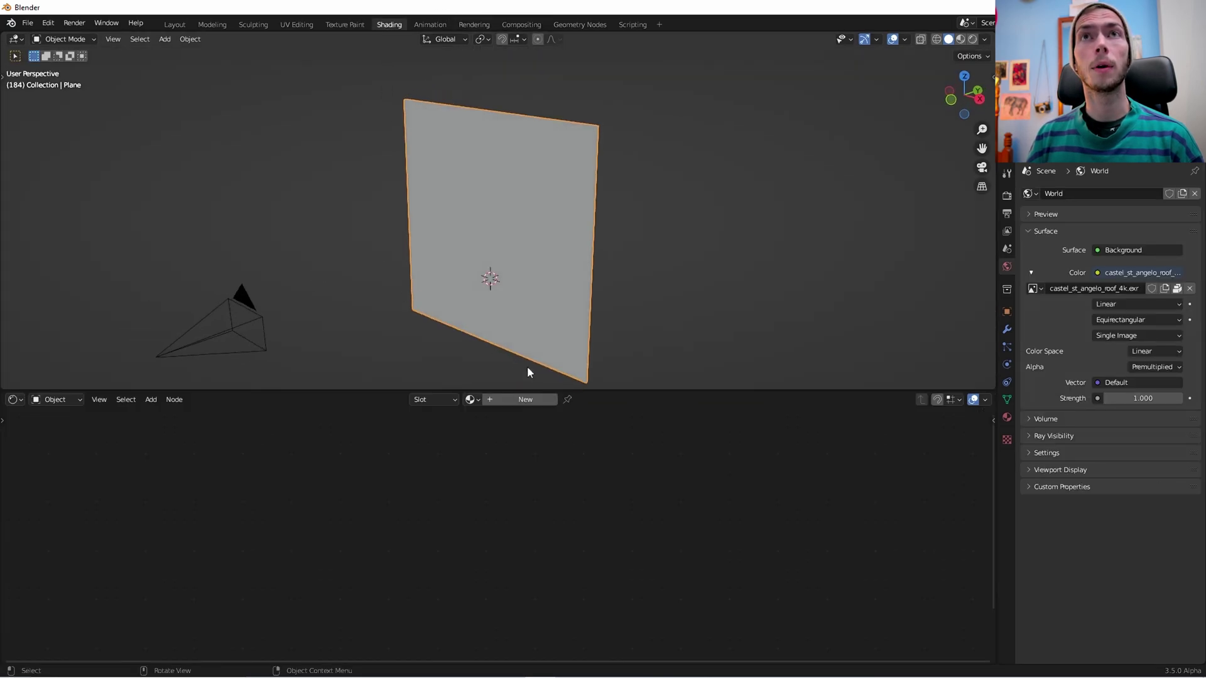
{"action": "left_click", "coordinate": [525, 400]}
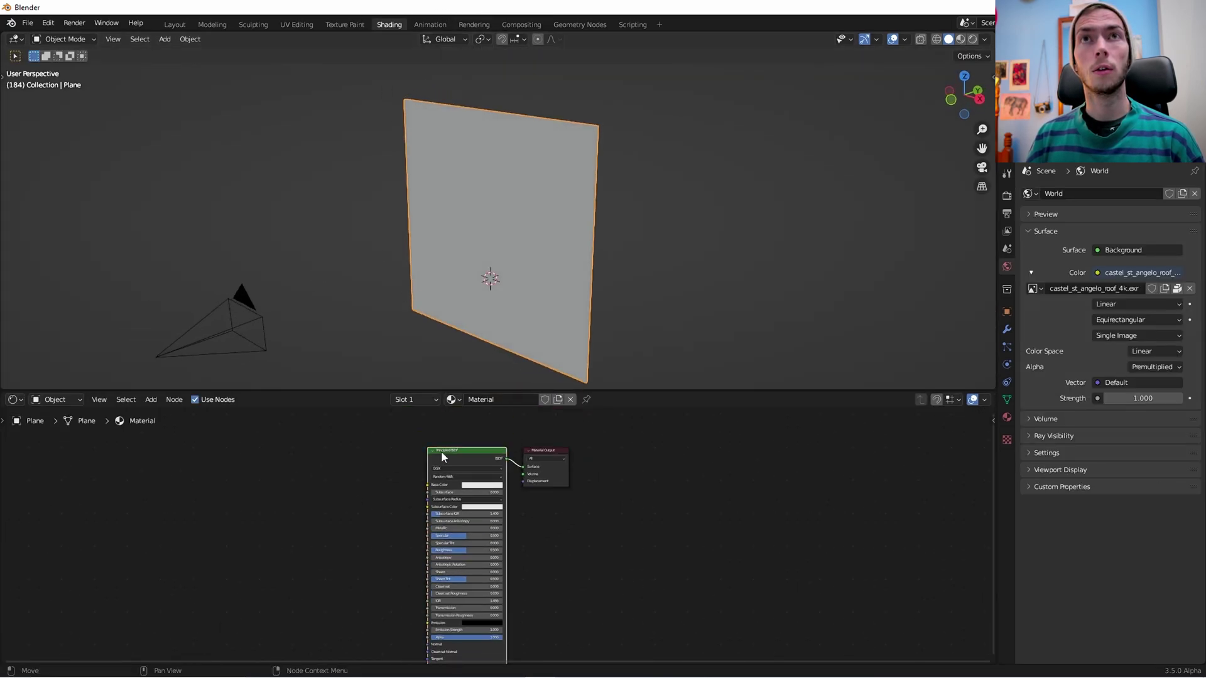
{"action": "key", "text": "x"}
{"action": "key", "text": "shift+a"}
{"action": "left_click", "coordinate": [397, 480]}
{"action": "type", "text": "im"}
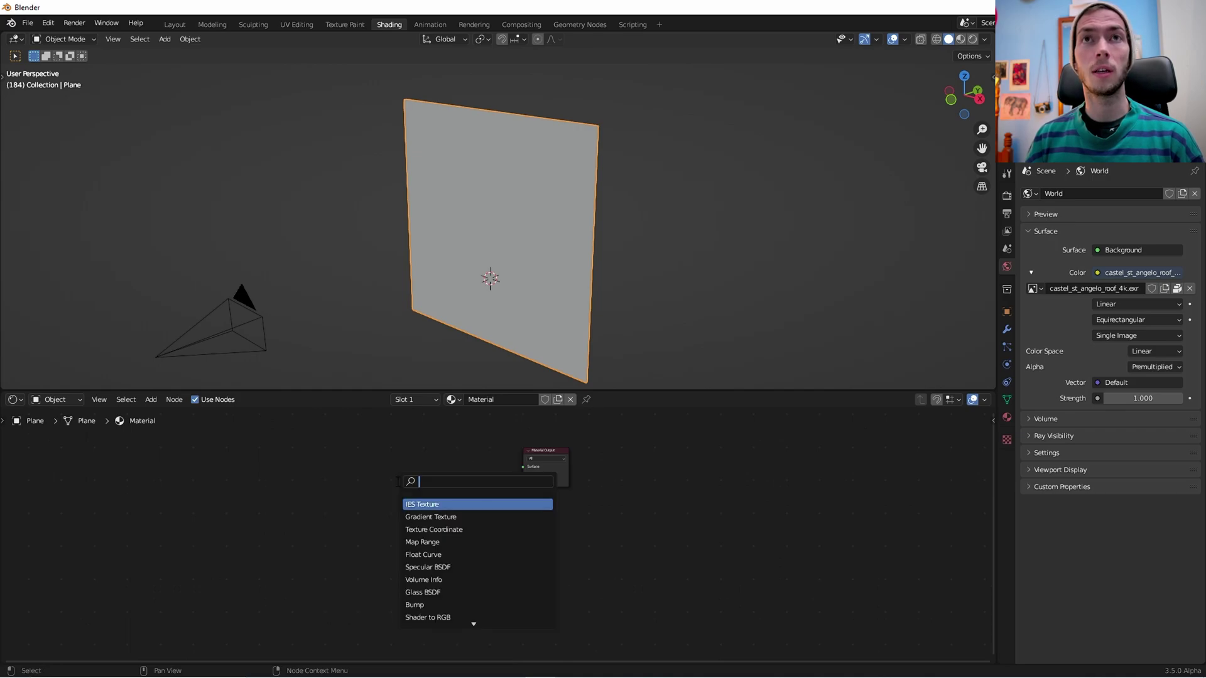
{"action": "type", "text": "age"}
{"action": "key", "text": "Return"}
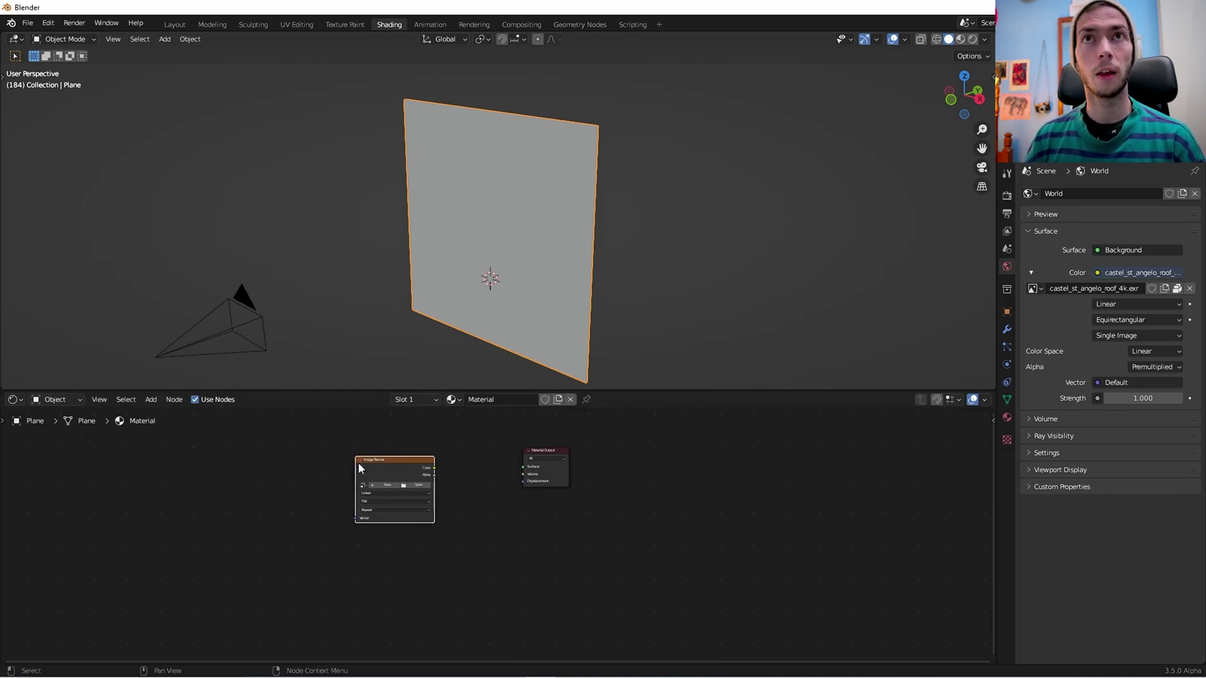
{"action": "left_click_drag", "start_coordinate": [432, 467], "coordinate": [524, 467]}
Load the z0001.exr frames into the Image Texture as a looping Cyclic sequence
{"action": "scroll", "coordinate": [514, 489], "scroll_direction": "up", "scroll_amount": 4}
{"action": "left_click", "coordinate": [409, 517]}
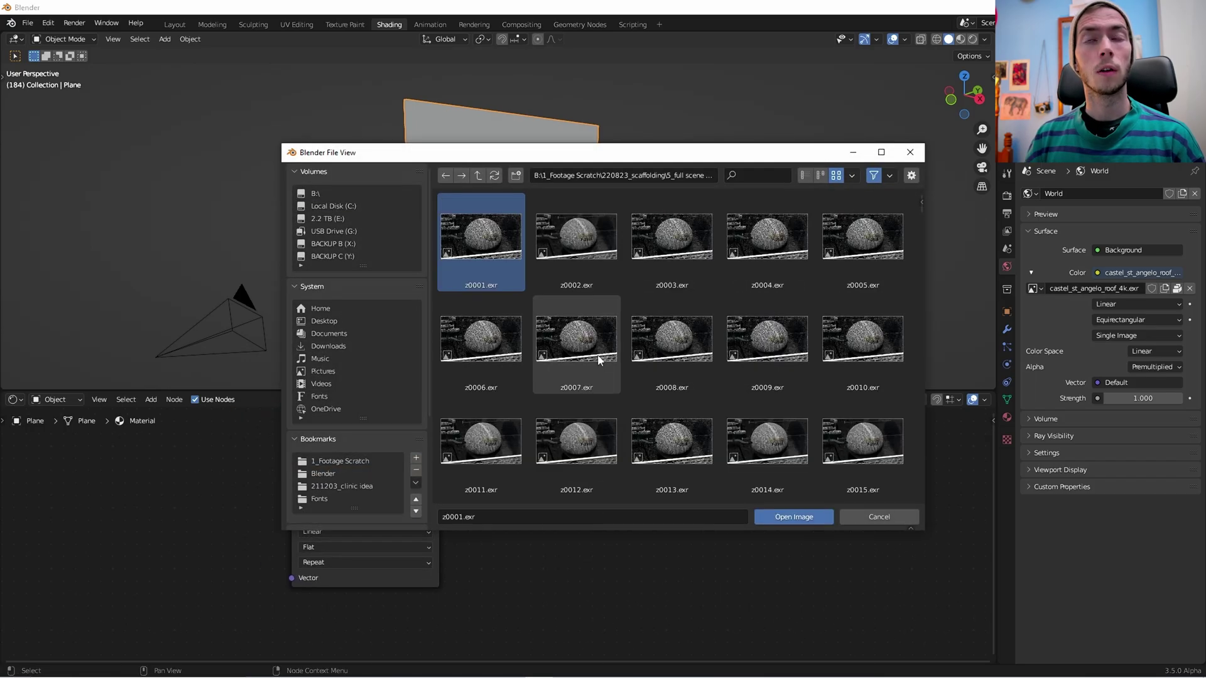
{"action": "key", "text": "a"}
{"action": "key", "text": "Return"}
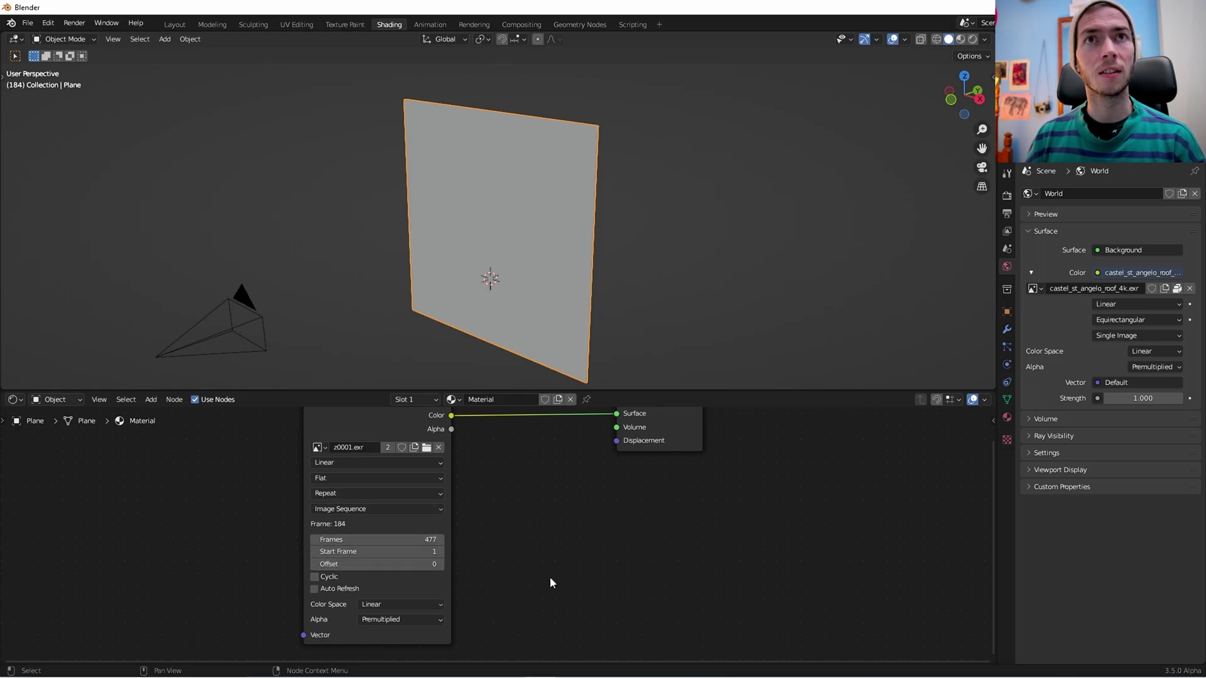
{"action": "left_click", "coordinate": [315, 577]}
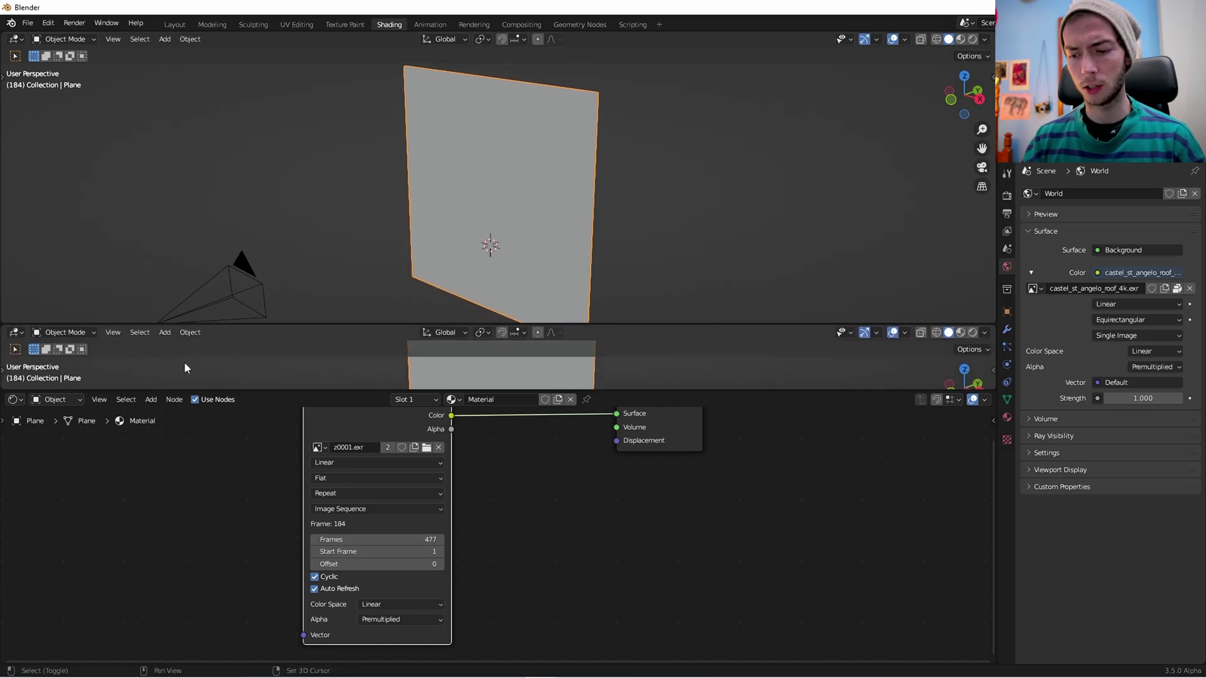
Set the scene's end frame to 477
{"action": "key", "text": "shift+F12"}
{"action": "key", "text": "shift+F12"}
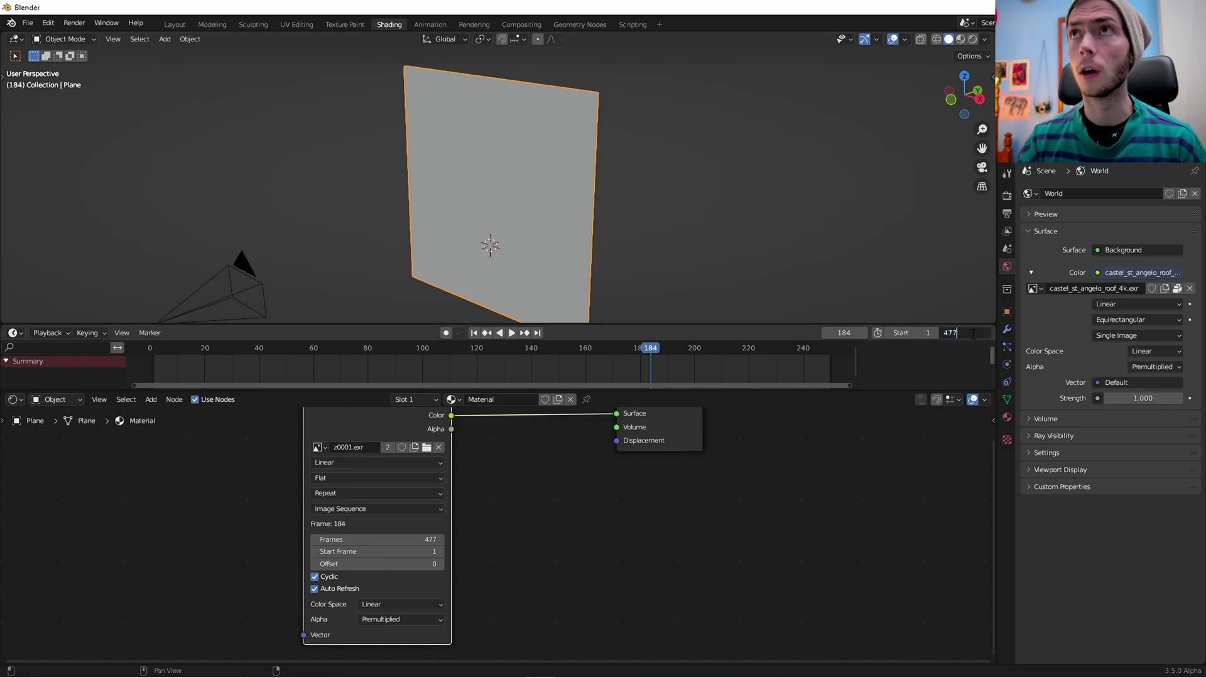
{"action": "key", "text": "Return"}
{"action": "middle_click_drag", "start_coordinate": [535, 523], "coordinate": [574, 513]}
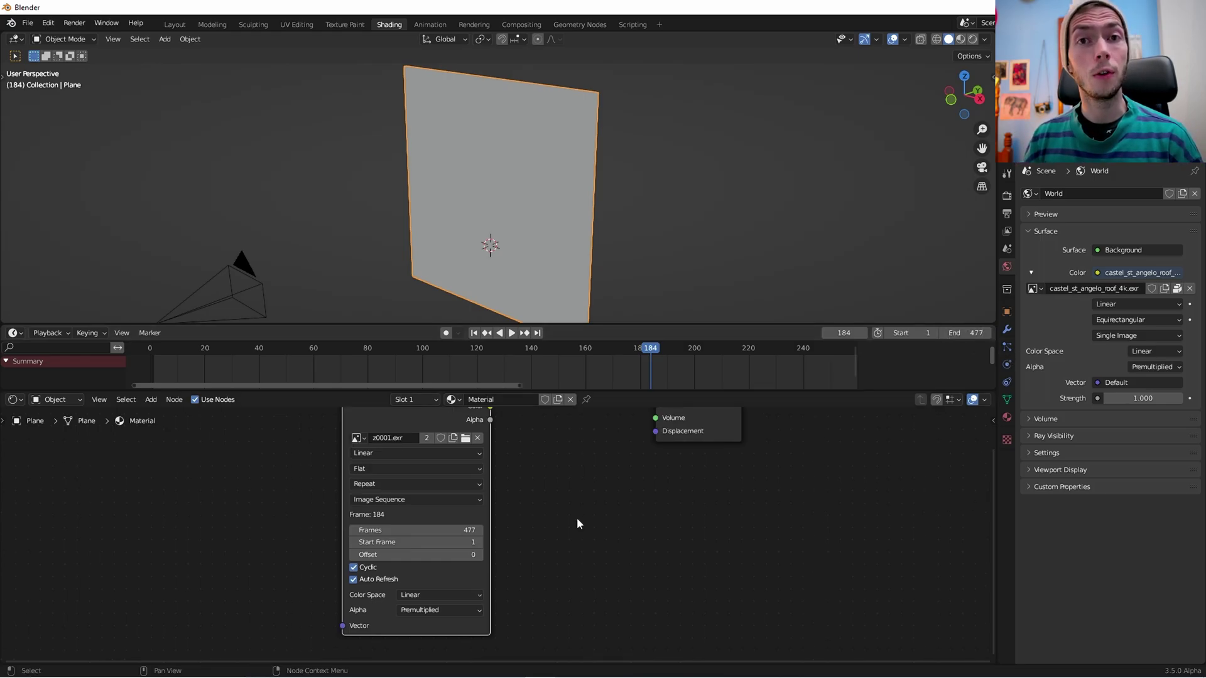
Set the footage's colour space to Linear ACES
{"action": "left_click", "coordinate": [420, 595]}
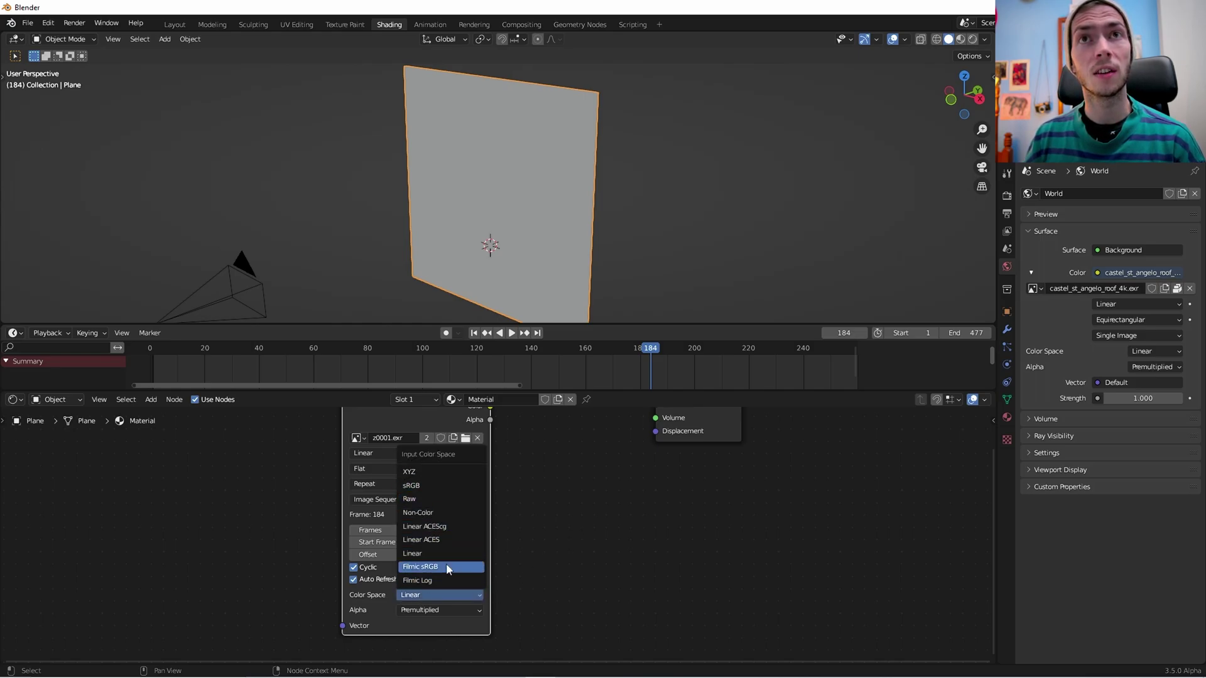
{"action": "left_click", "coordinate": [411, 485]}
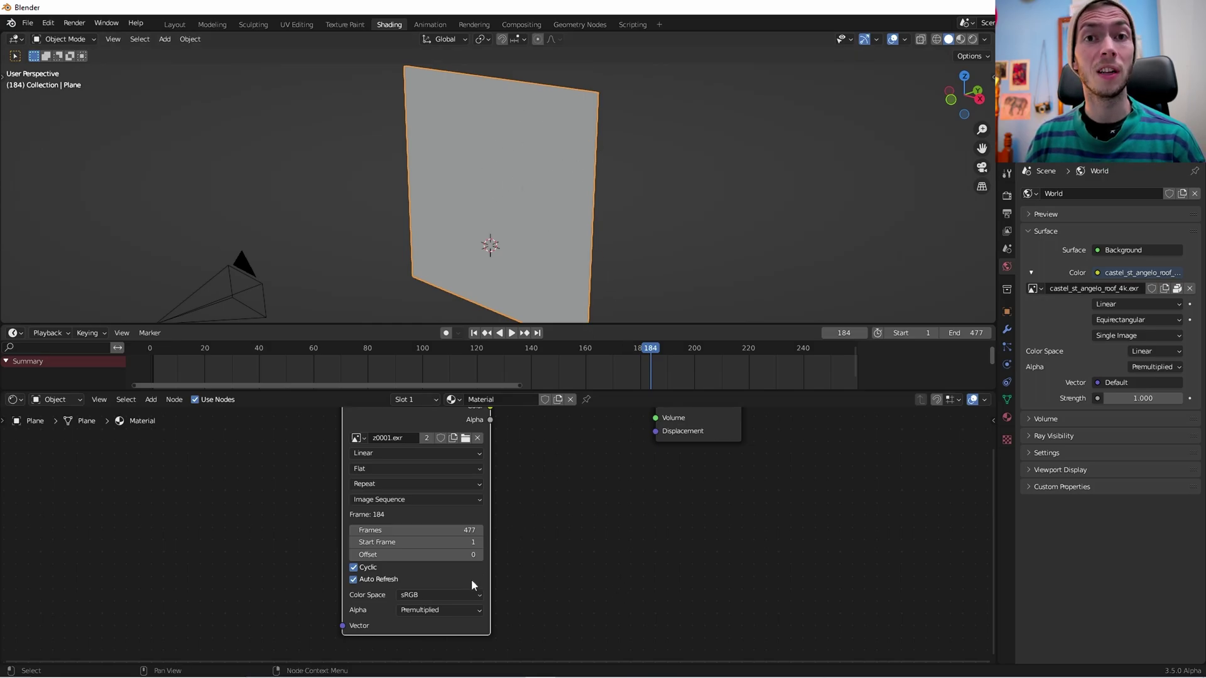
{"action": "left_click", "coordinate": [460, 594]}
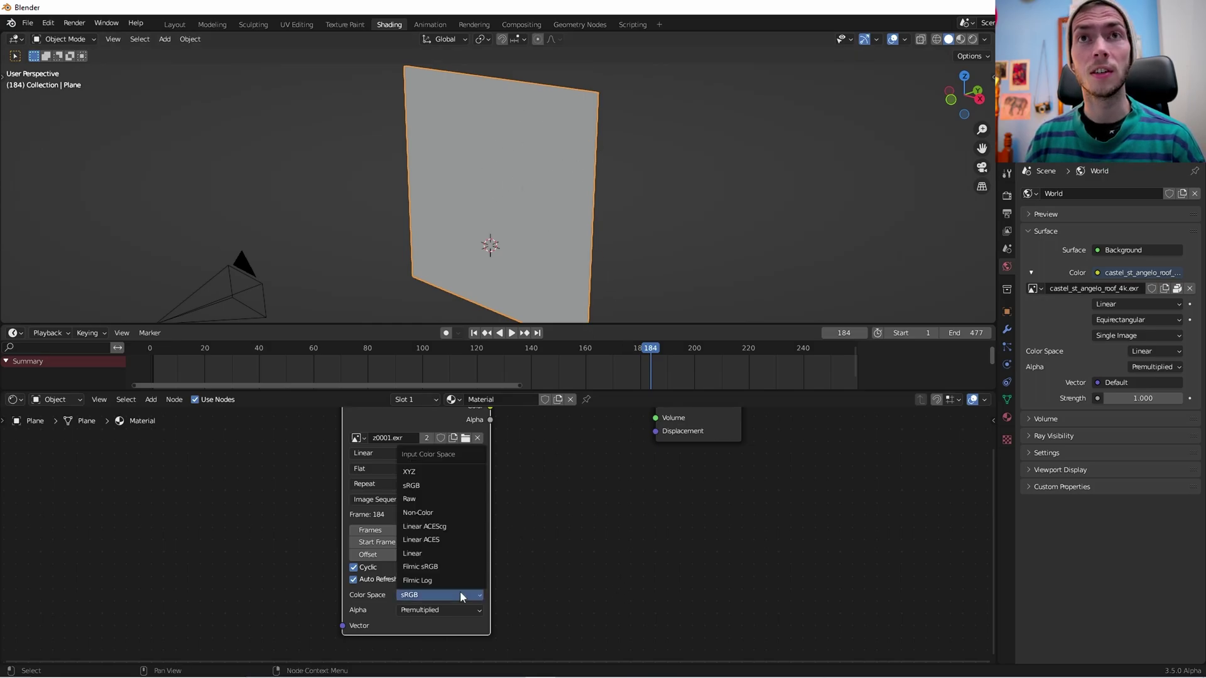
{"action": "left_click", "coordinate": [430, 539]}
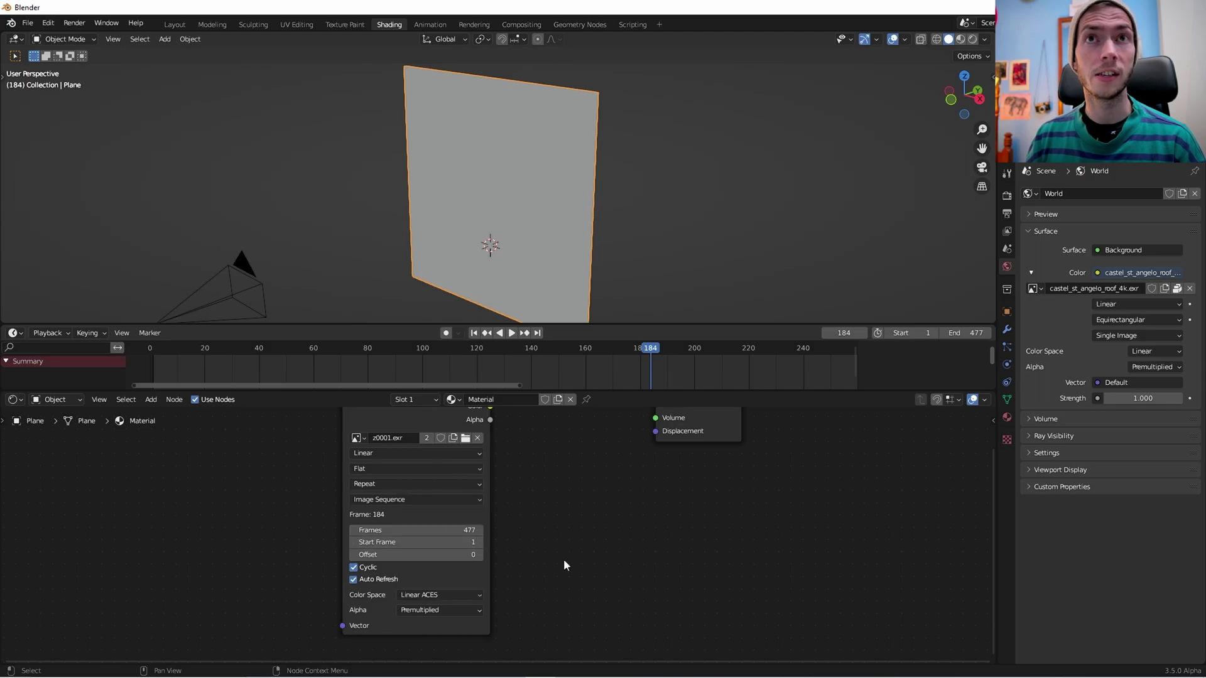
In Layout, render the viewport with Eevee and enable the compositor in viewport shading
{"action": "left_click", "coordinate": [175, 23]}
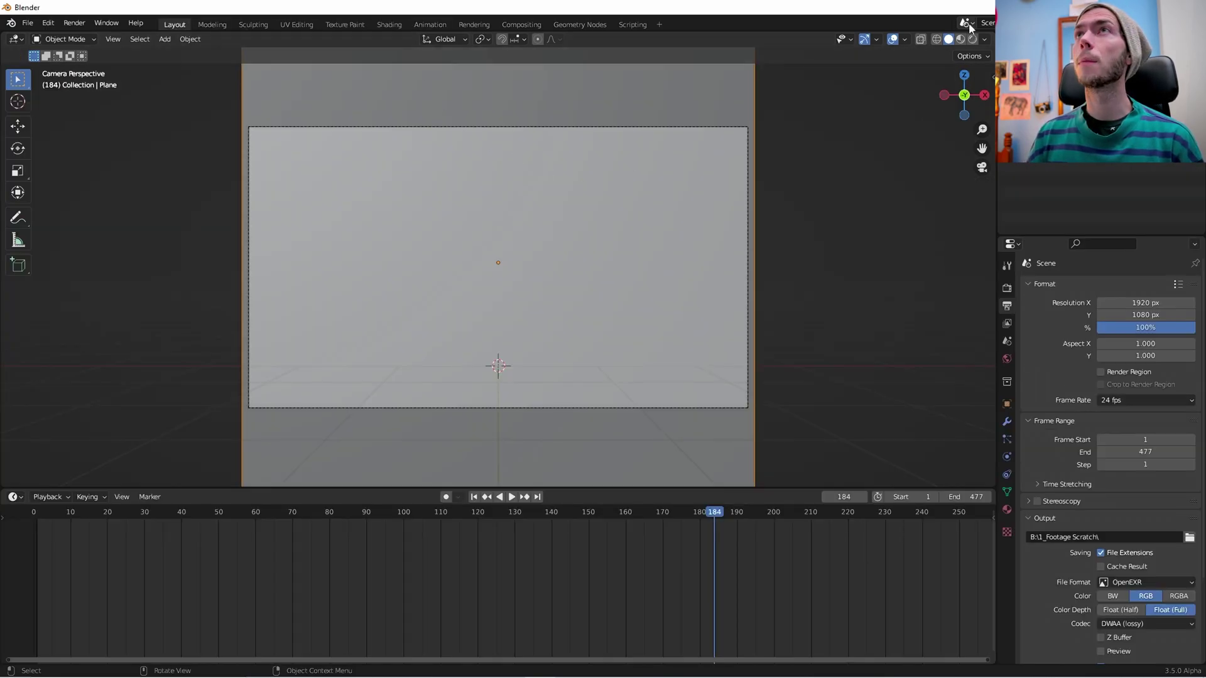
{"action": "left_click", "coordinate": [972, 40]}
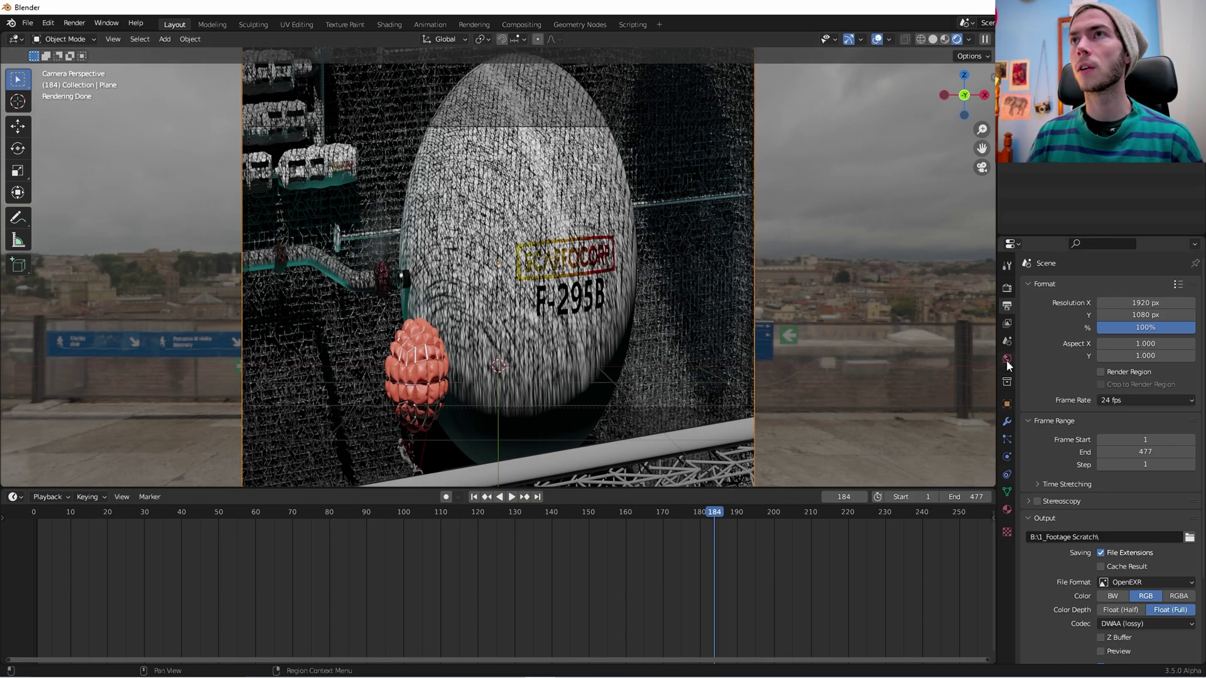
{"action": "left_click", "coordinate": [1006, 288]}
{"action": "left_click", "coordinate": [1146, 286]}
{"action": "left_click", "coordinate": [1124, 300]}
{"action": "left_click", "coordinate": [985, 40]}
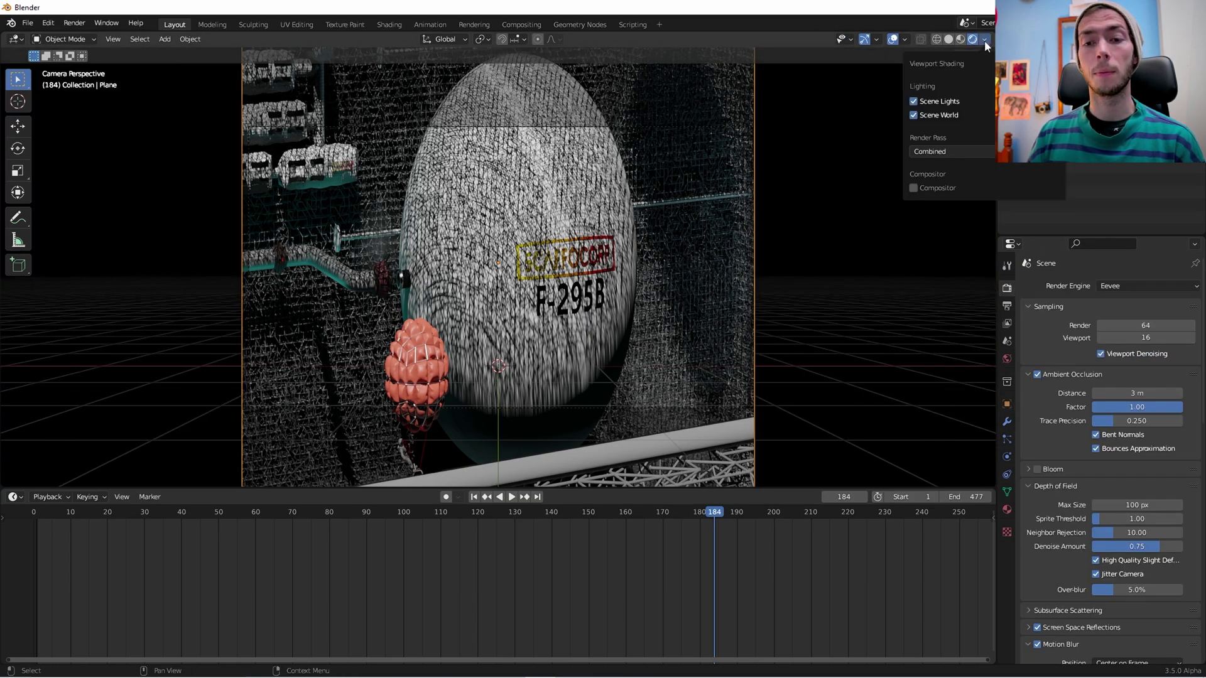
{"action": "left_click", "coordinate": [914, 188]}
{"action": "left_click", "coordinate": [1006, 421]}
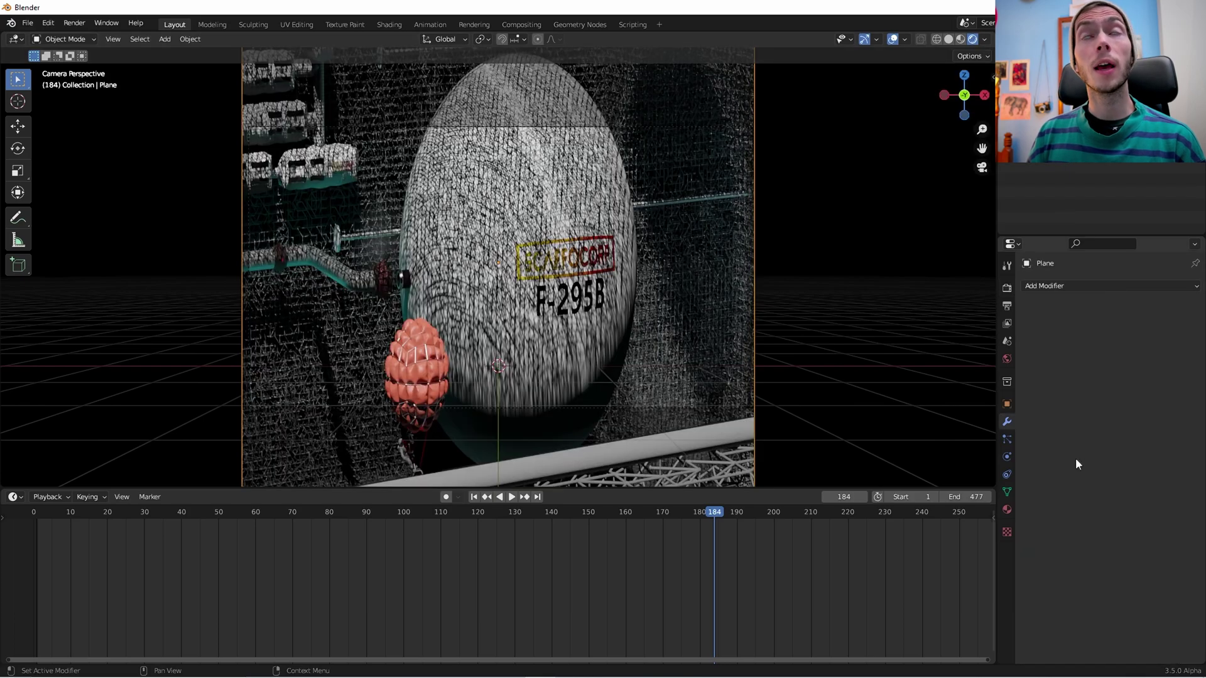
Add a UV Project modifier to the plane with the camera as its projector
{"action": "left_click", "coordinate": [1086, 286]}
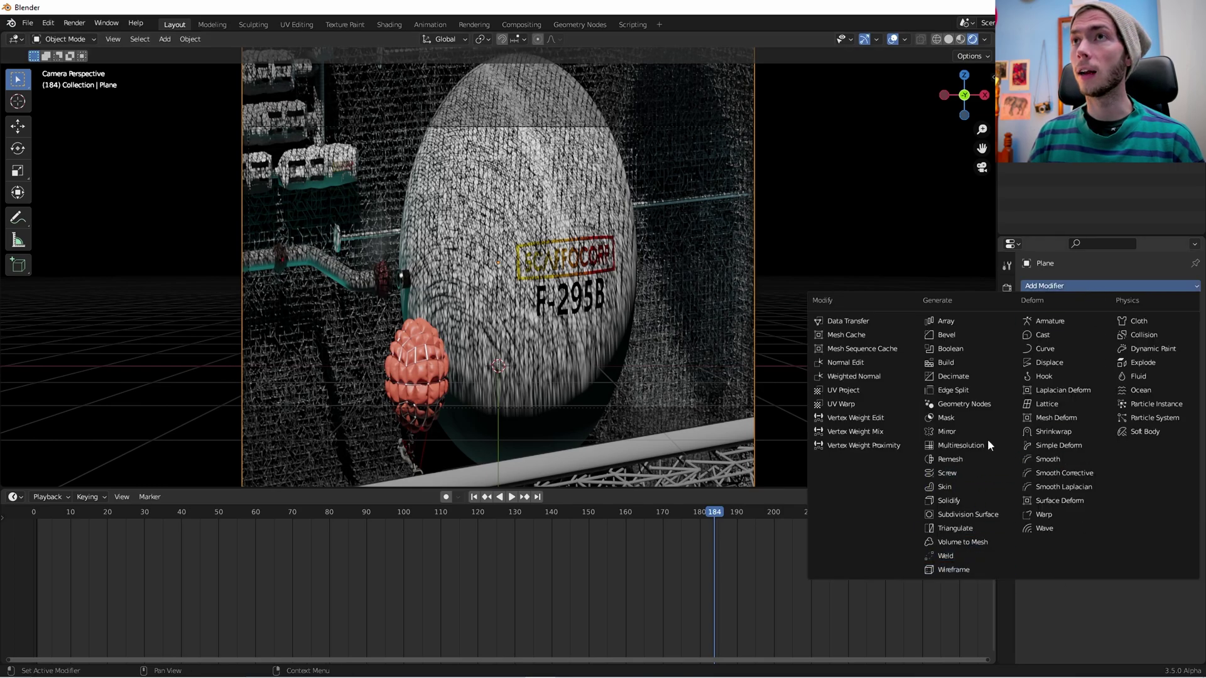
{"action": "left_click", "coordinate": [879, 390]}
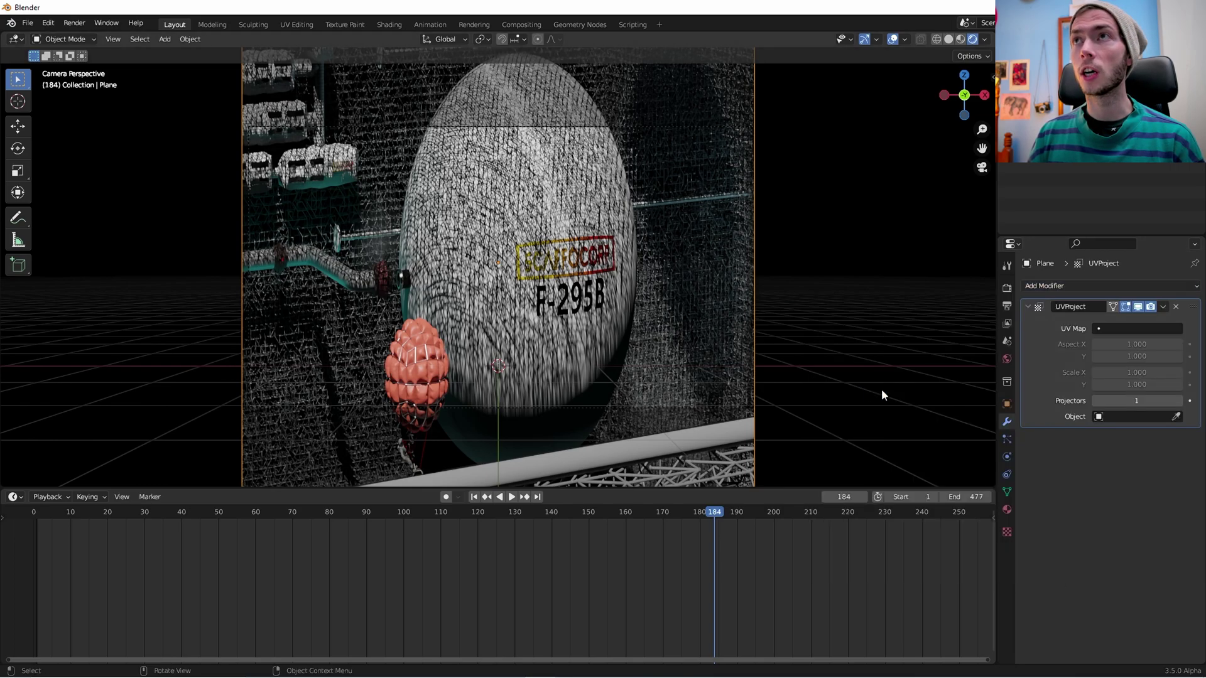
{"action": "left_click", "coordinate": [1176, 417]}
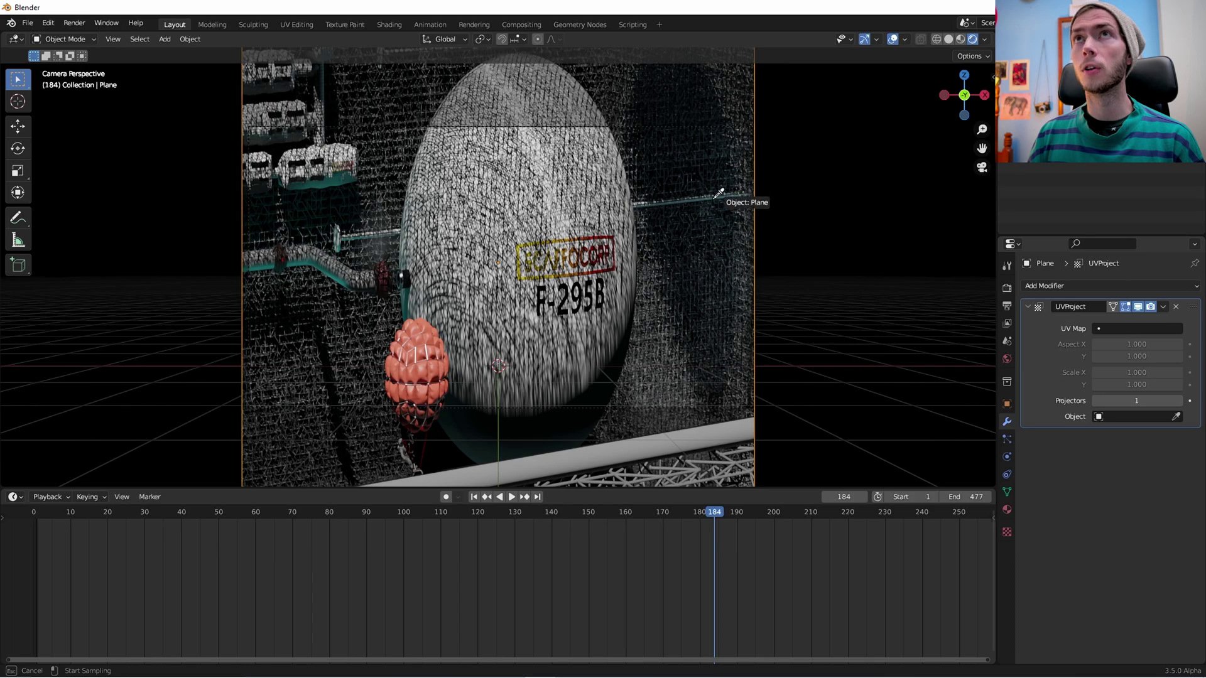
{"action": "left_click", "coordinate": [695, 123]}
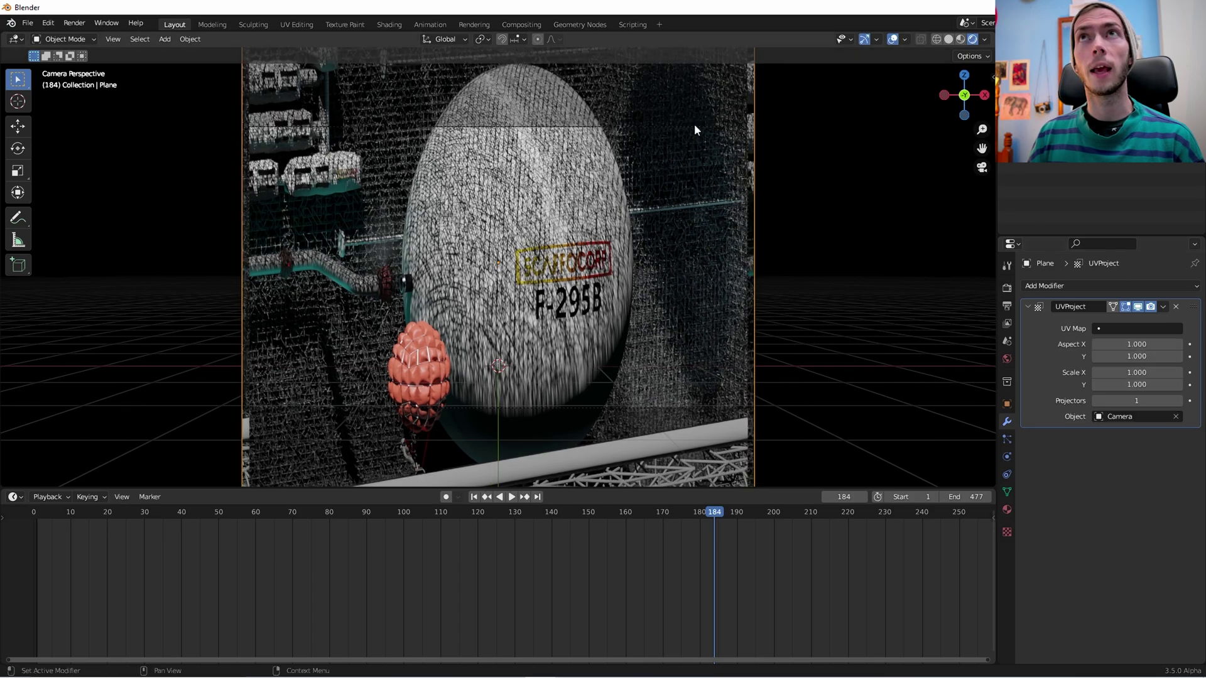
Set the UV Project aspect to 16 by 9
{"action": "left_click", "coordinate": [1137, 343]}
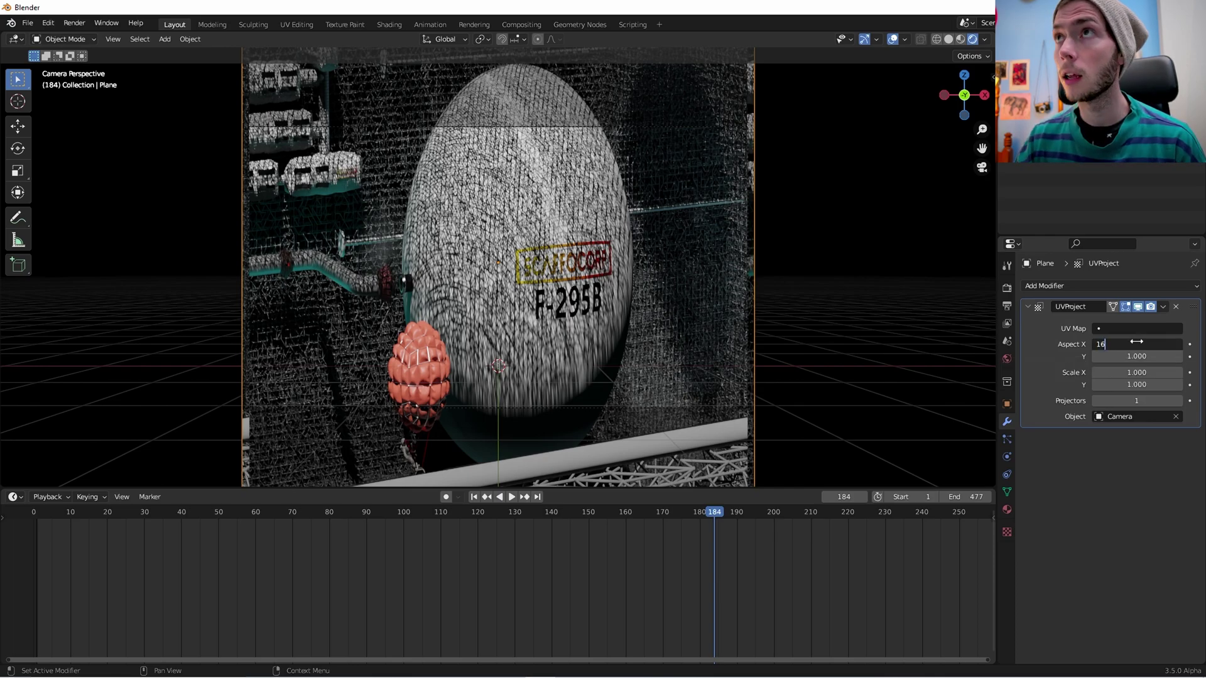
{"action": "key", "text": "Tab"}
{"action": "type", "text": "9"}
{"action": "key", "text": "Return"}
{"action": "left_click", "coordinate": [725, 126]}
{"action": "left_click", "coordinate": [726, 123]}
{"action": "left_click", "coordinate": [726, 130]}
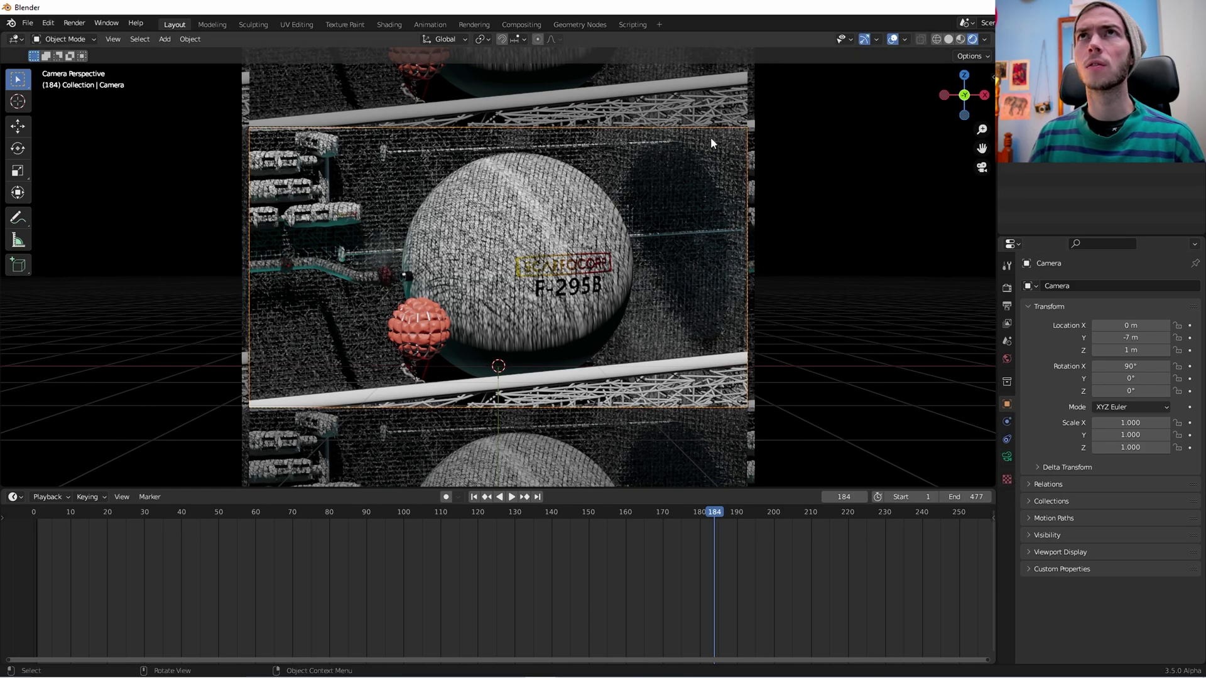
Raise the camera's passepartout to 1.000 and enlarge the timeline area
{"action": "left_click", "coordinate": [1007, 457]}
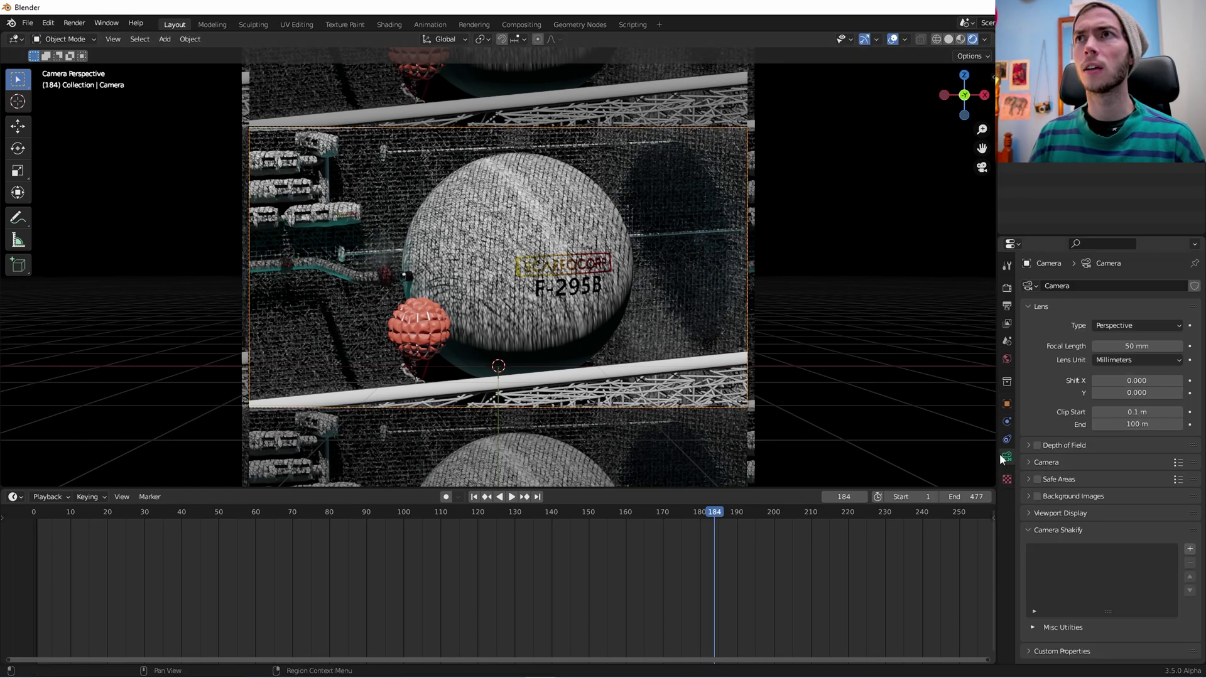
{"action": "left_click", "coordinate": [1056, 512]}
{"action": "scroll", "coordinate": [1054, 522], "scroll_direction": "down", "scroll_amount": 4}
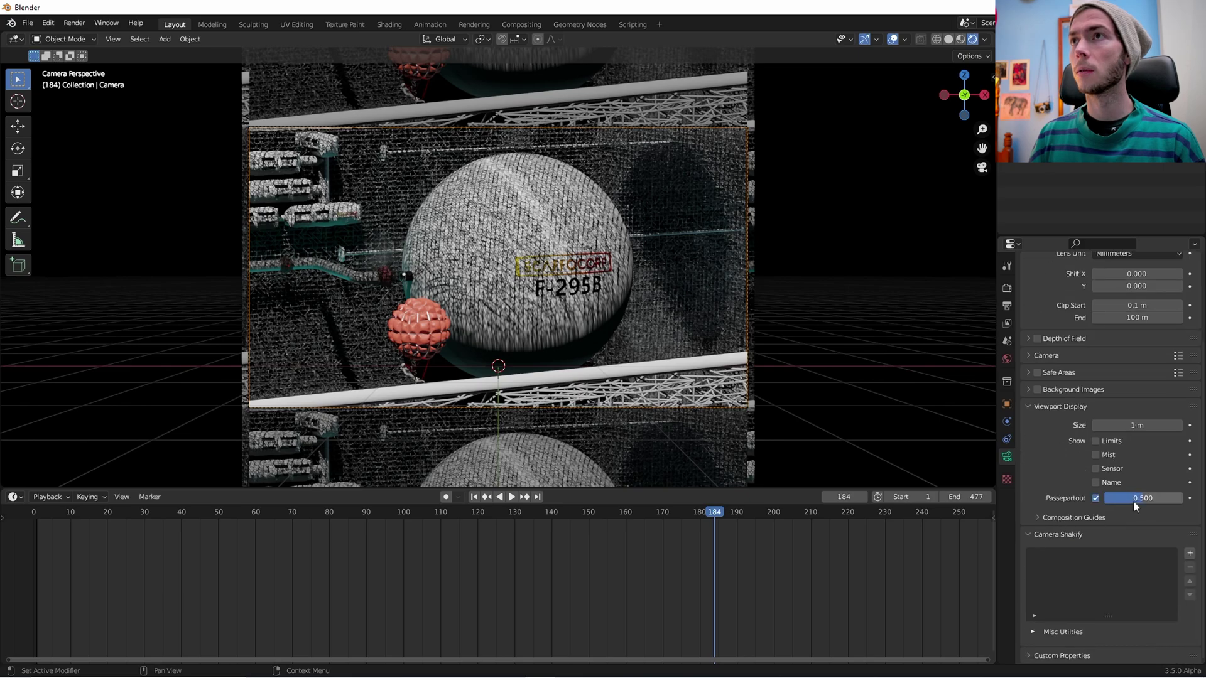
{"action": "left_click_drag", "start_coordinate": [1135, 502], "coordinate": [1199, 502]}
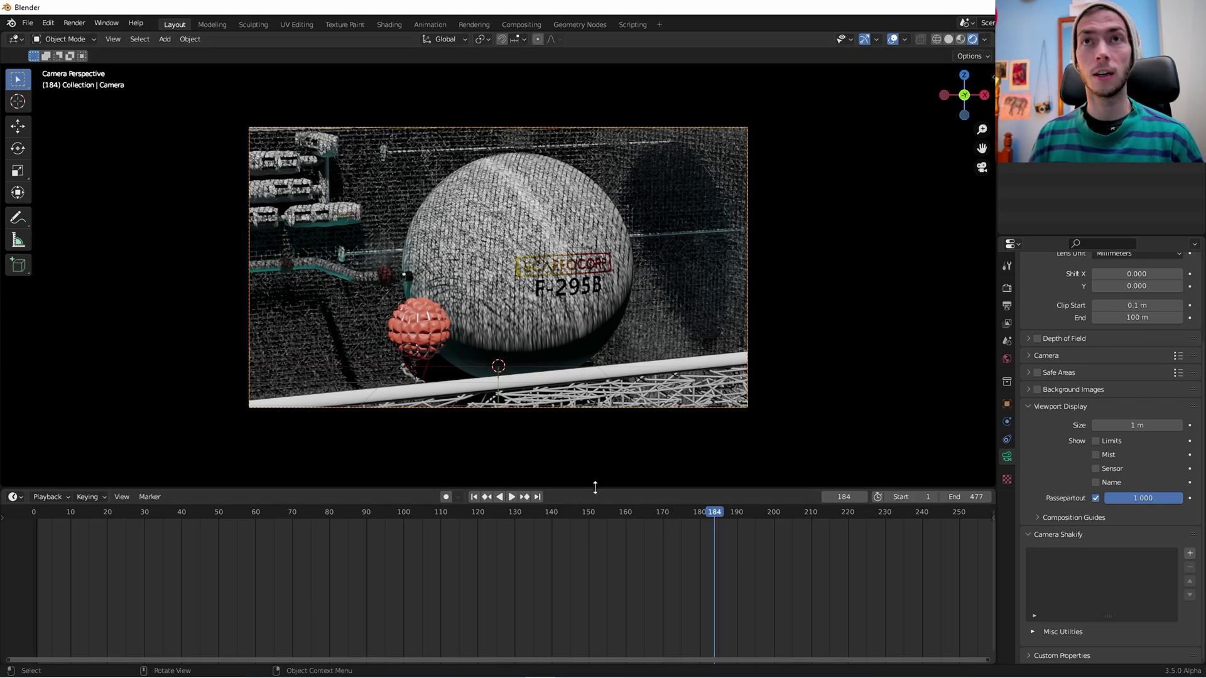
{"action": "left_click_drag", "start_coordinate": [595, 487], "coordinate": [622, 376]}
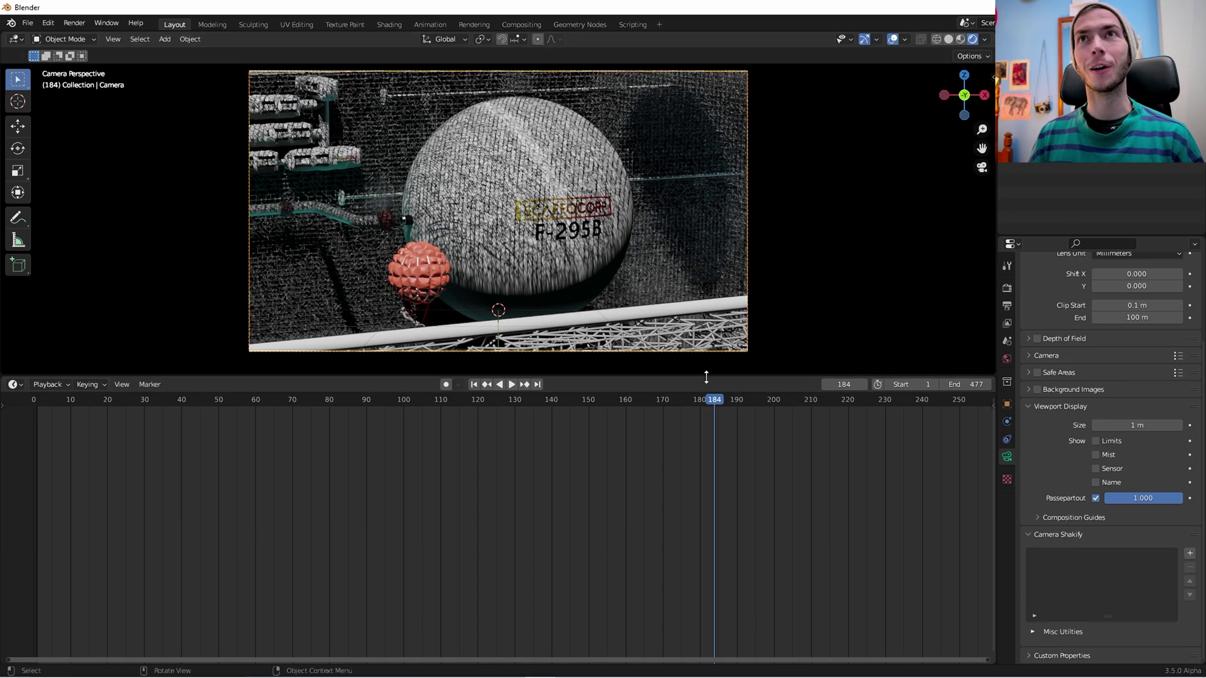
In Compositing, frame the camera view over the footage and enlarge the node editor below
{"action": "left_click", "coordinate": [521, 24]}
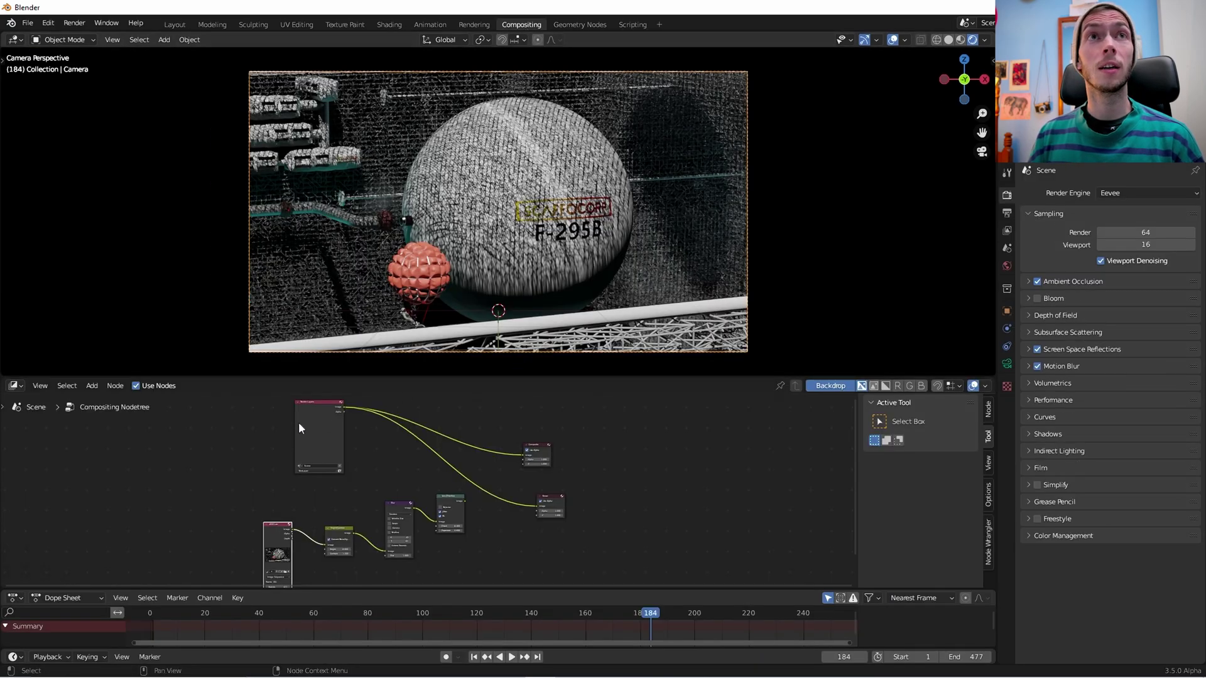
{"action": "key", "text": "Home"}
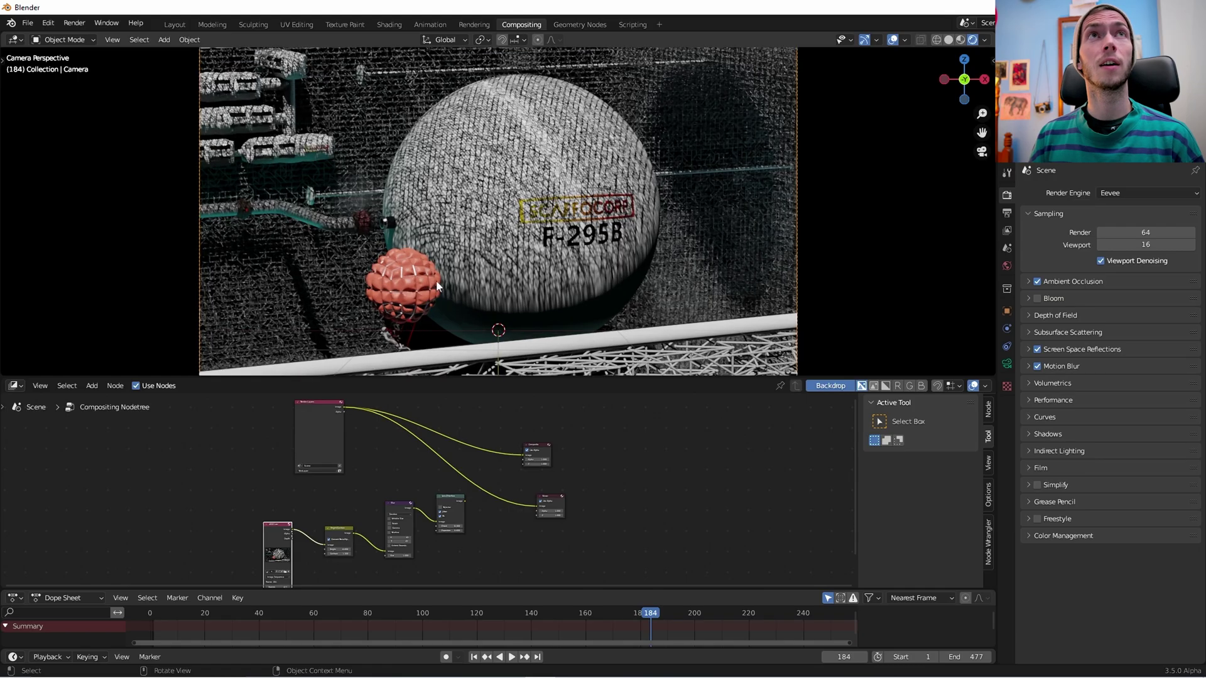
{"action": "scroll", "coordinate": [438, 285], "scroll_direction": "down", "scroll_amount": 1}
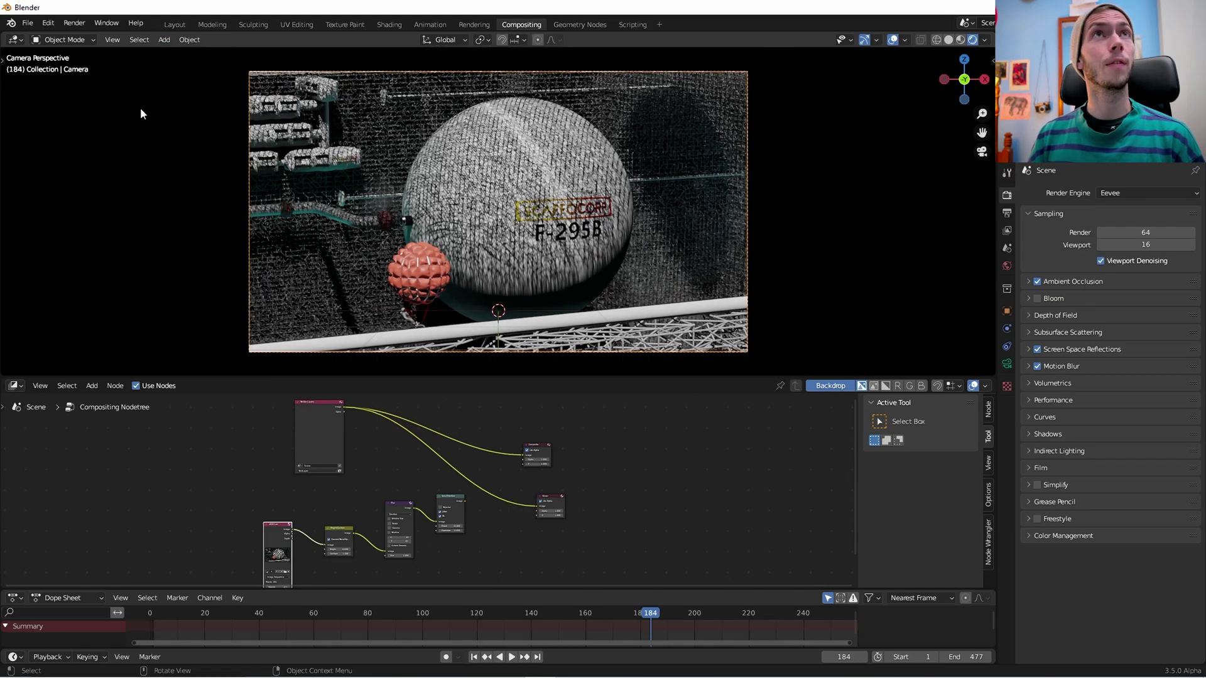
{"action": "middle_click_drag", "start_coordinate": [196, 172], "coordinate": [493, 220]}
{"action": "key", "text": "KP_0"}
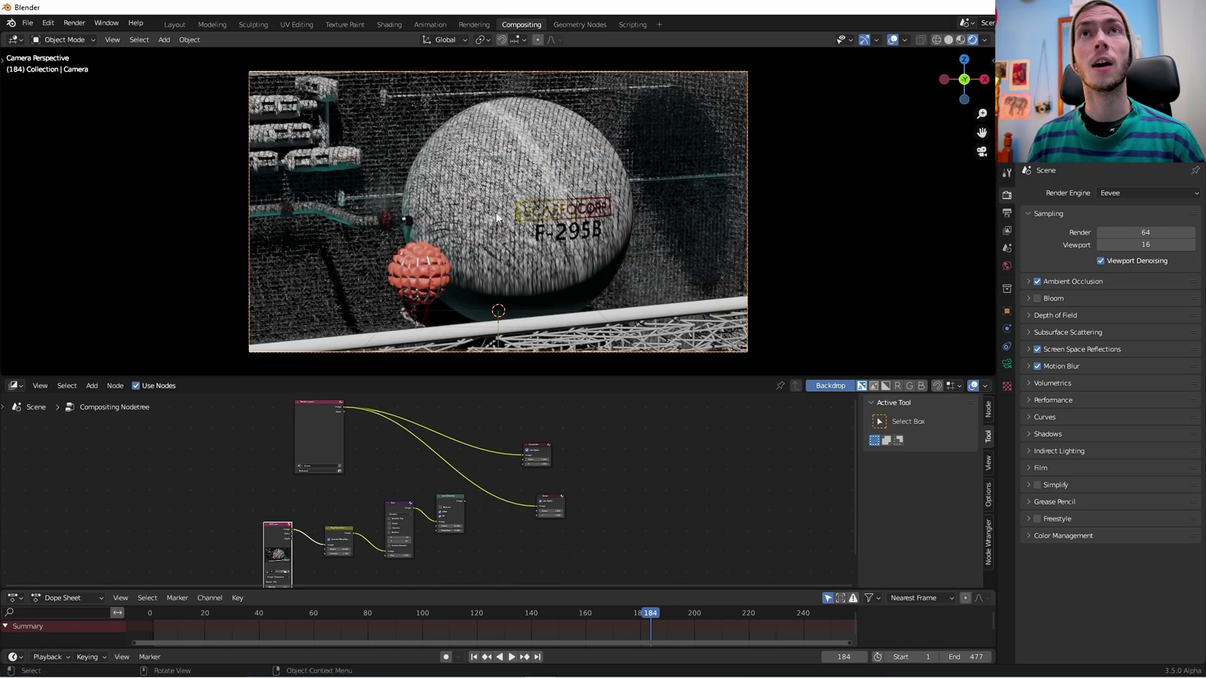
{"action": "left_click_drag", "start_coordinate": [736, 377], "coordinate": [736, 346]}
{"action": "scroll", "coordinate": [797, 374], "scroll_direction": "up", "scroll_amount": 2}
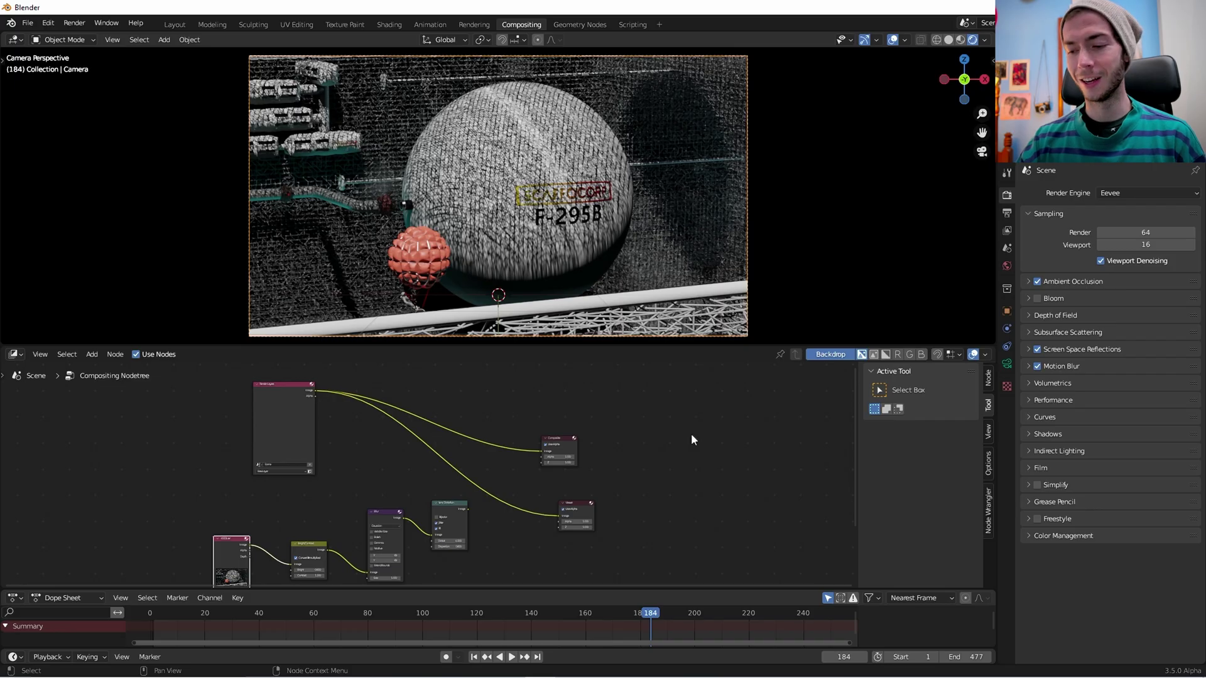
Render a test frame, dismiss the render result, and stop playback
{"action": "key", "text": "F12"}
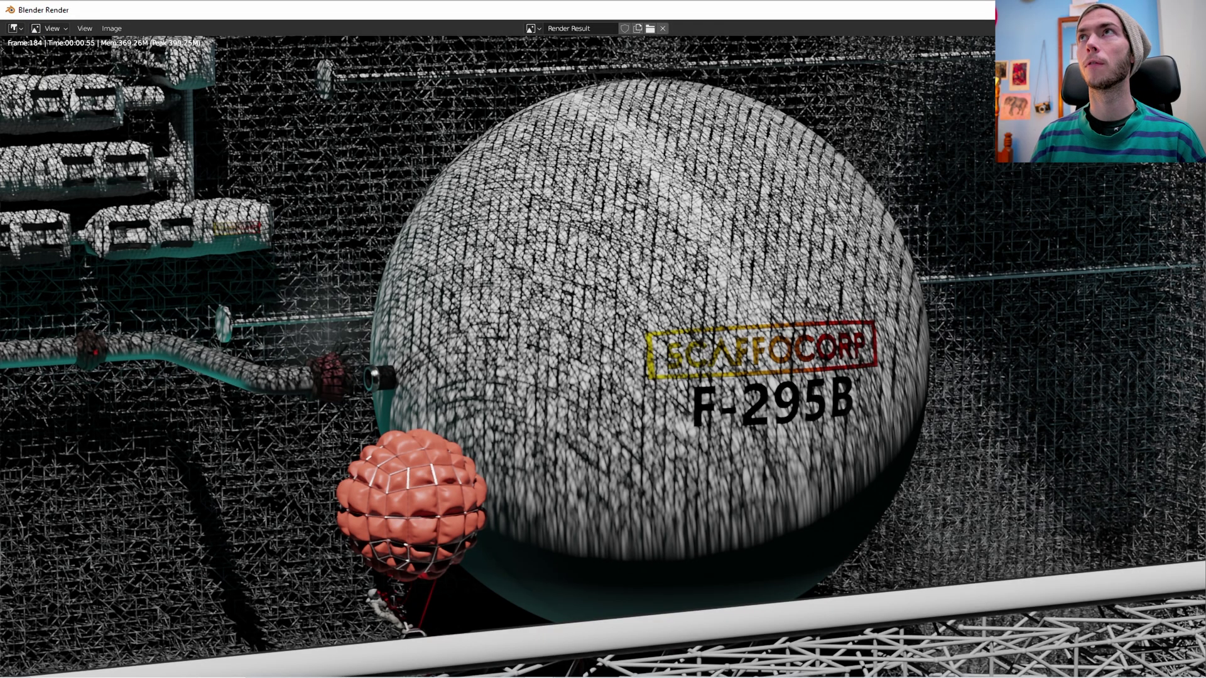
{"action": "key", "text": "Escape"}
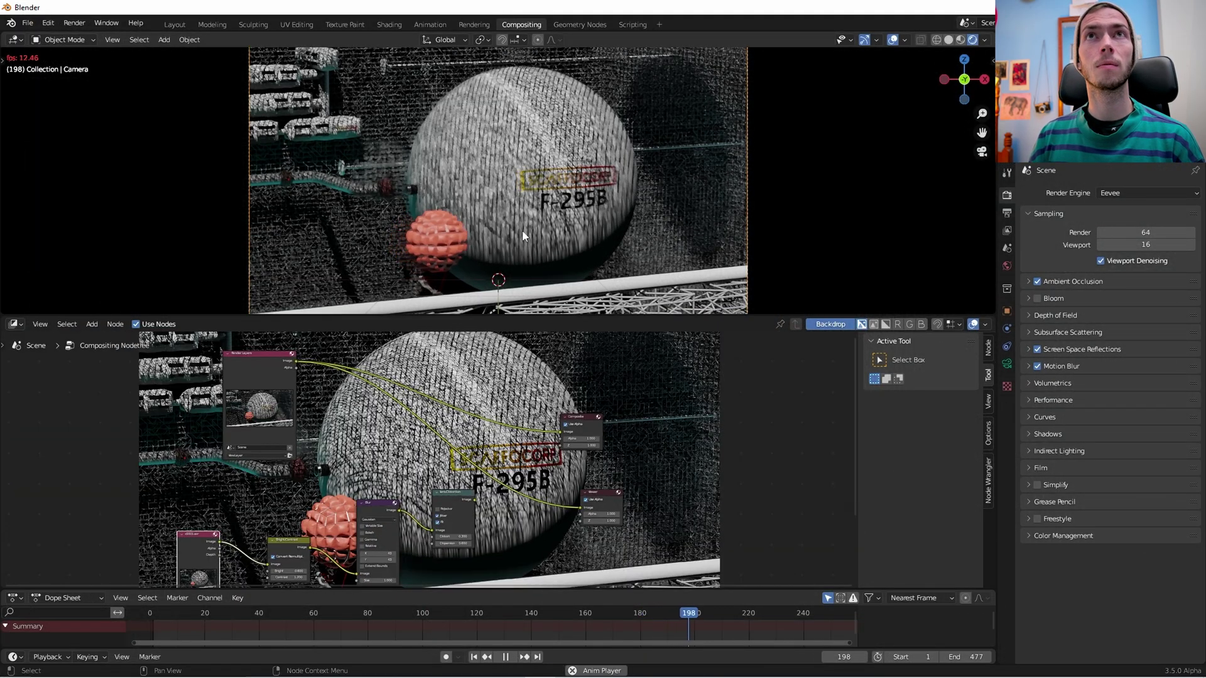
{"action": "key", "text": "space"}
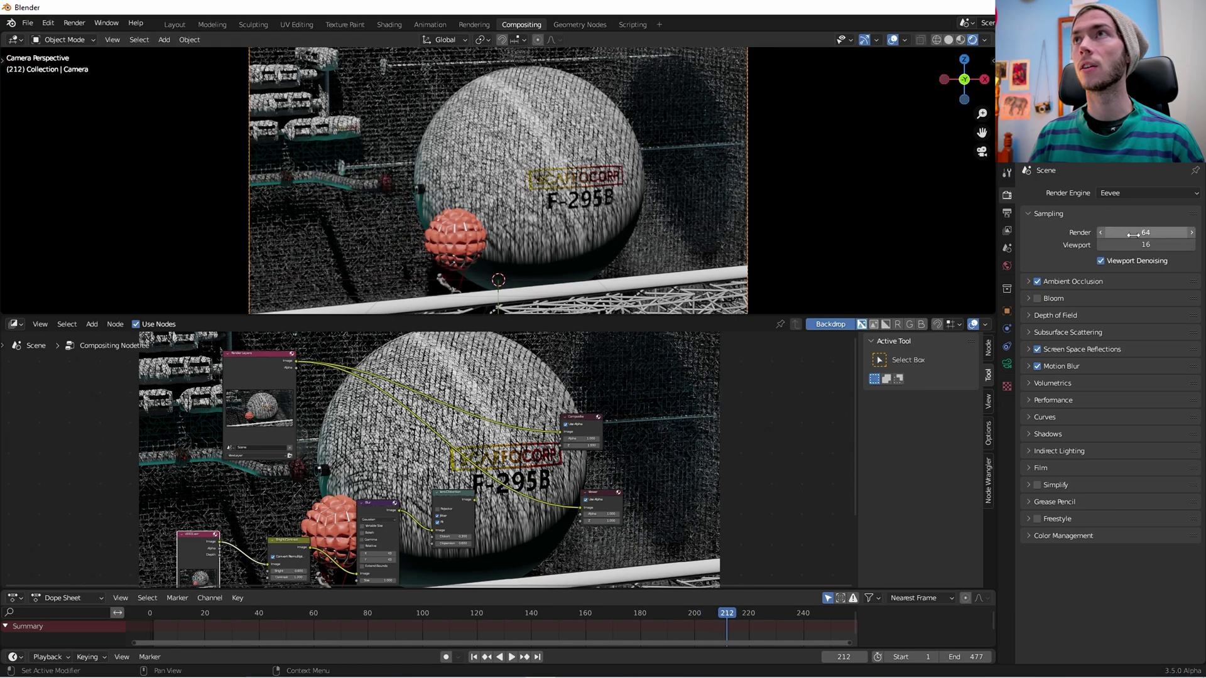
Set Eevee viewport samples to 0 and turn viewport denoising off, then play the animation
{"action": "left_click", "coordinate": [1123, 245]}
{"action": "type", "text": "0"}
{"action": "key", "text": "Return"}
{"action": "left_click", "coordinate": [1151, 259]}
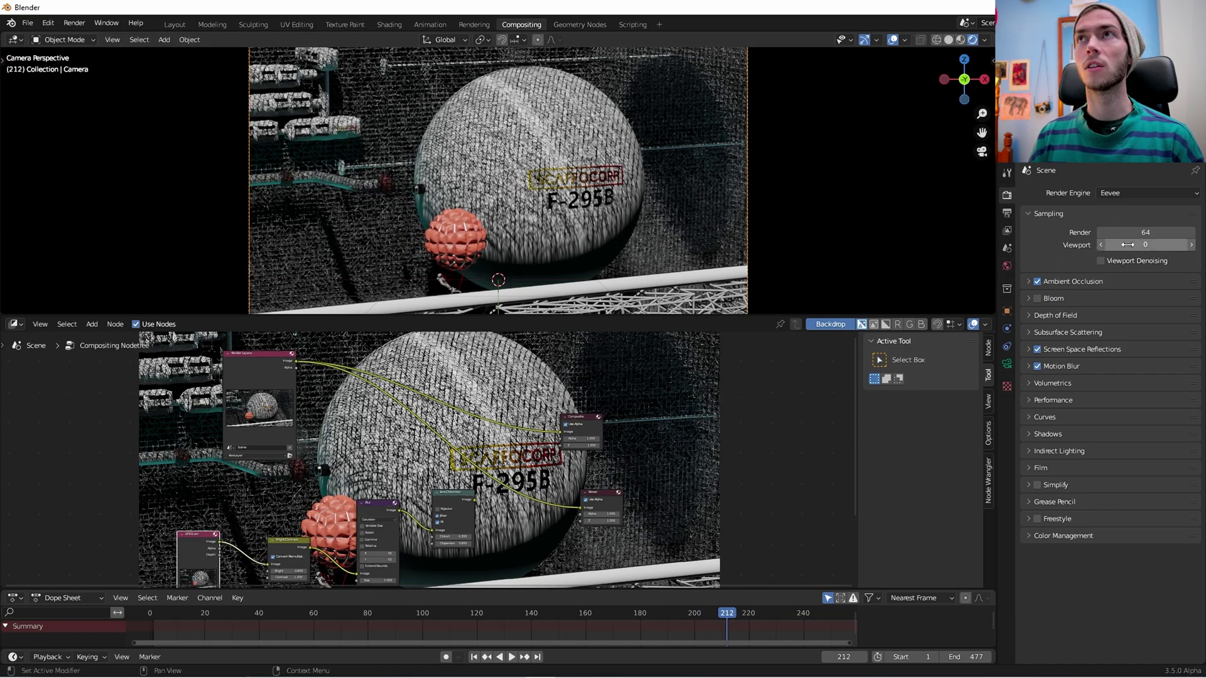
{"action": "key", "text": "space"}
Compare playback with viewport denoising toggled back on and then off again, leaving it off
{"action": "left_click", "coordinate": [1136, 262]}
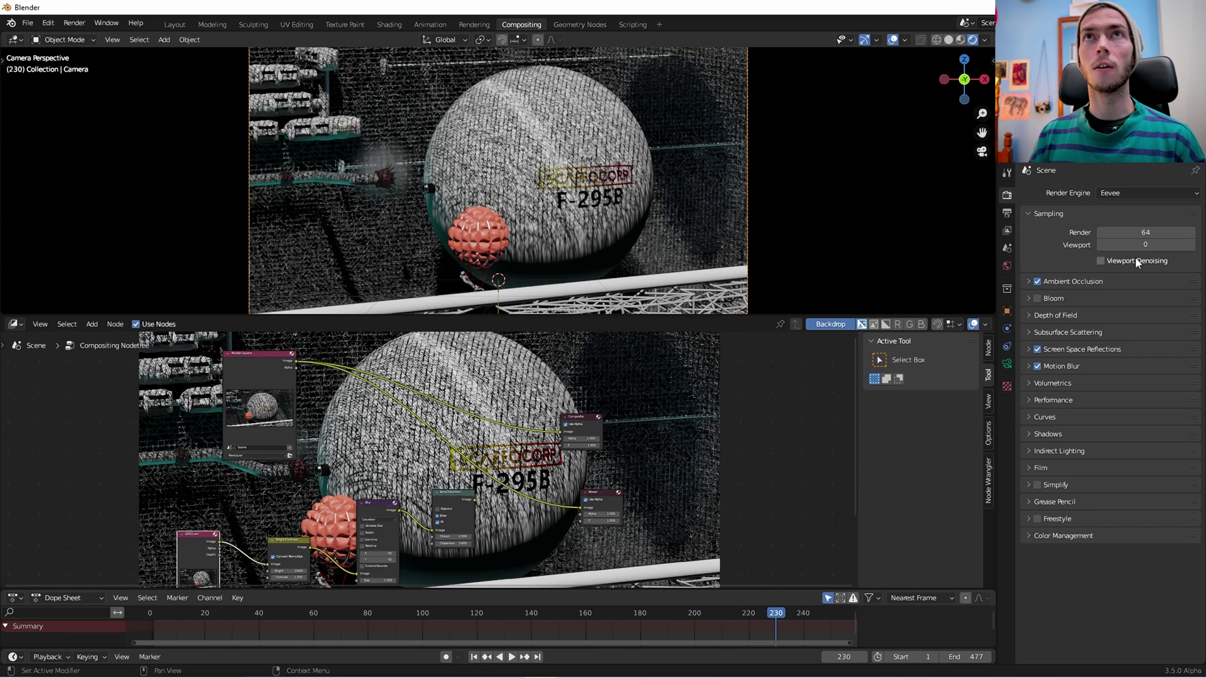
{"action": "left_click", "coordinate": [1136, 259]}
{"action": "key", "text": "space"}
{"action": "scroll", "coordinate": [533, 245], "scroll_direction": "up", "scroll_amount": 4}
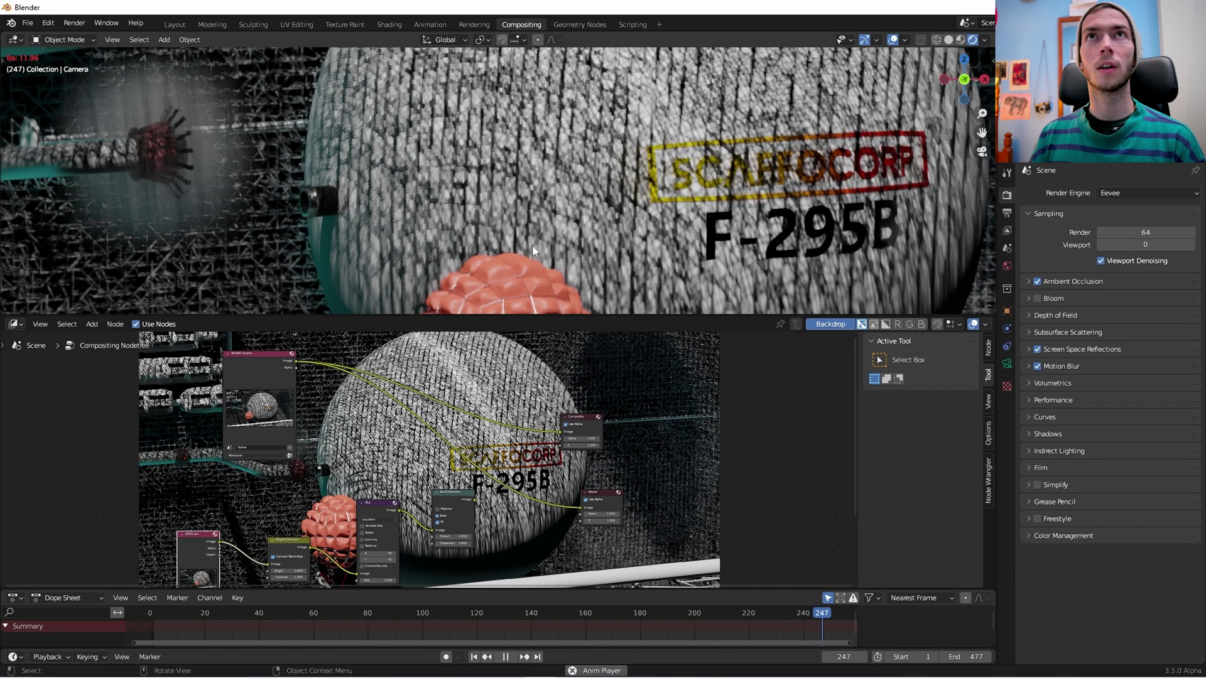
{"action": "key", "text": "space"}
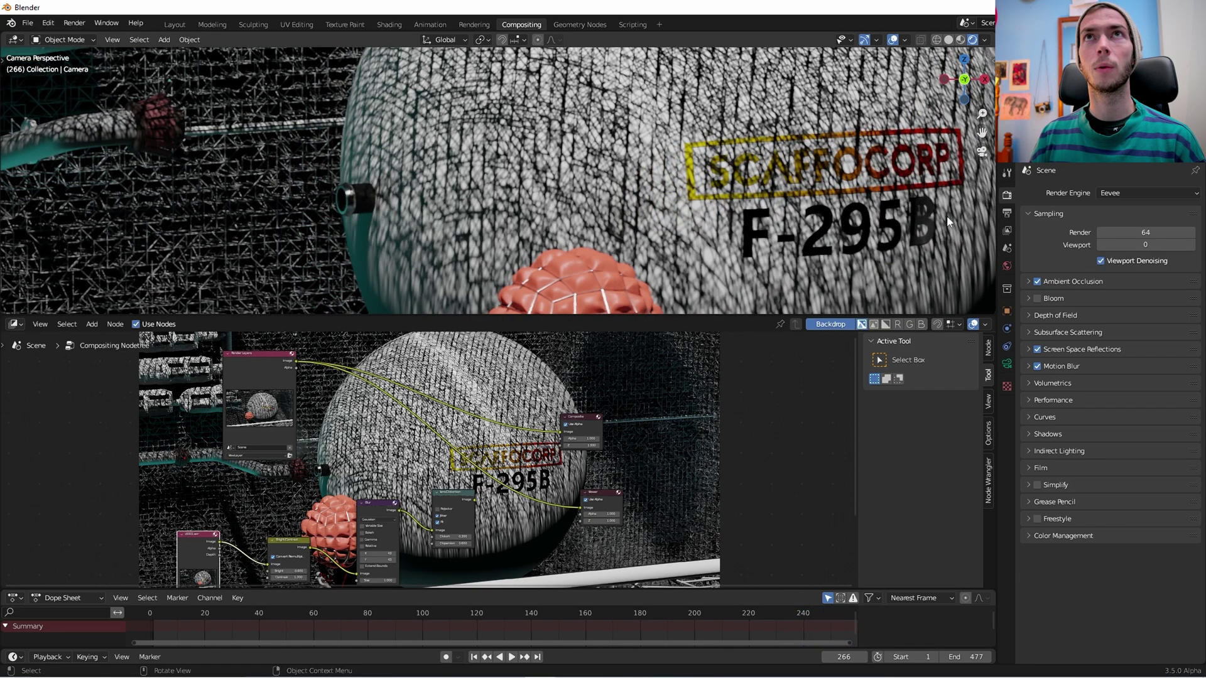
{"action": "left_click", "coordinate": [1100, 261]}
{"action": "key", "text": "space"}
{"action": "scroll", "coordinate": [564, 218], "scroll_direction": "down", "scroll_amount": 4}
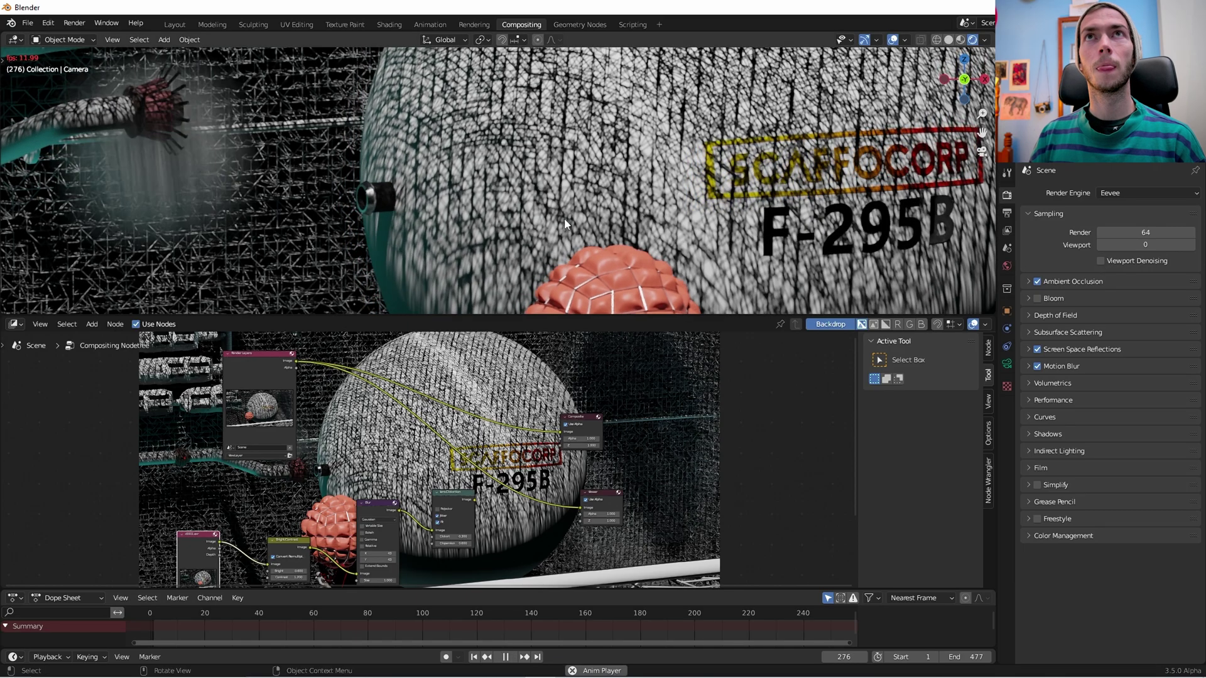
{"action": "scroll", "coordinate": [563, 218], "scroll_direction": "down", "scroll_amount": 2}
{"action": "key", "text": "space"}
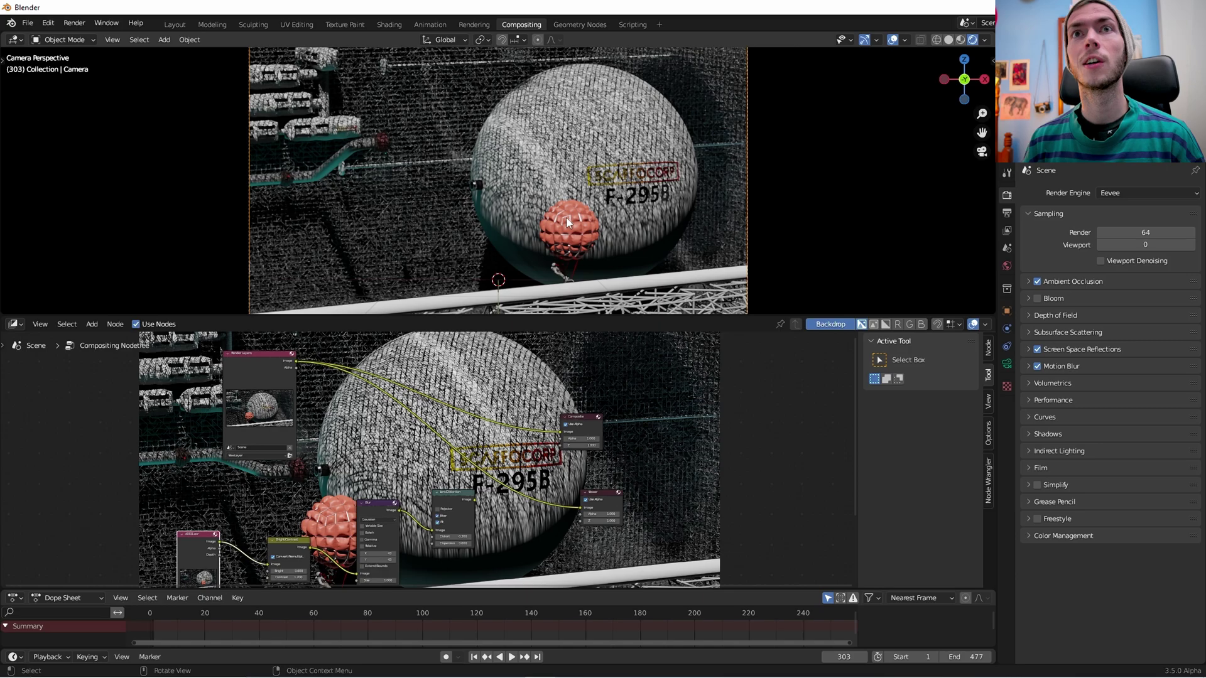
{"action": "key", "text": "space"}
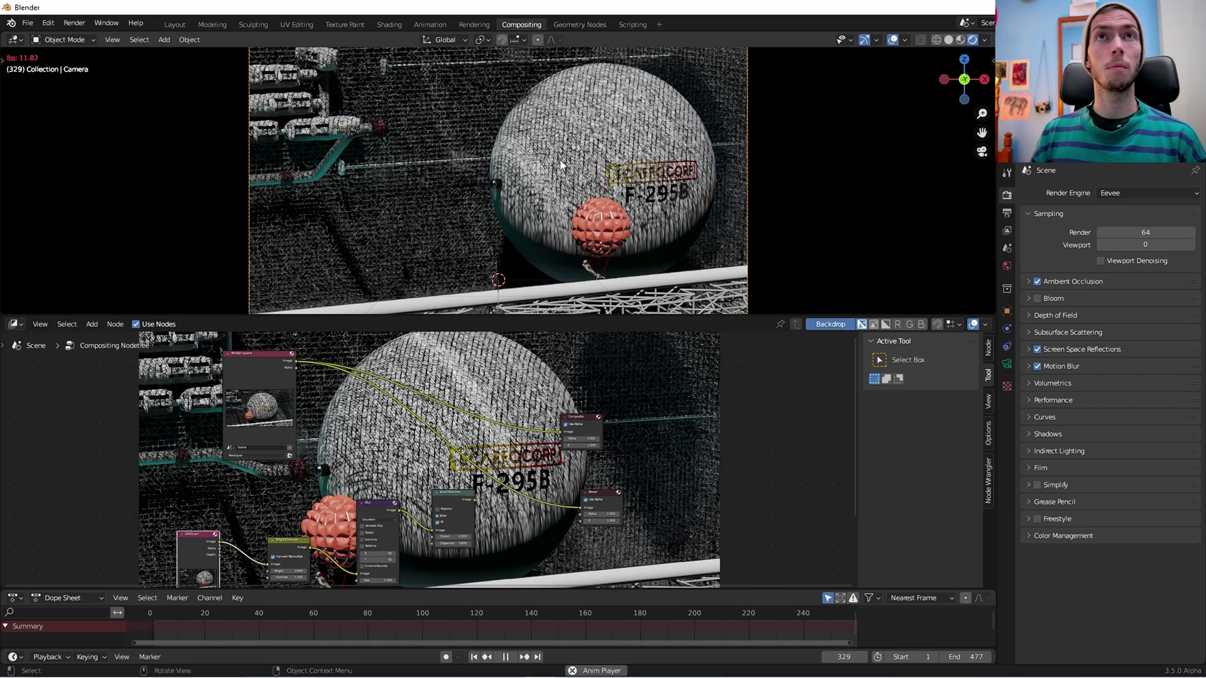
{"action": "key", "text": "space"}
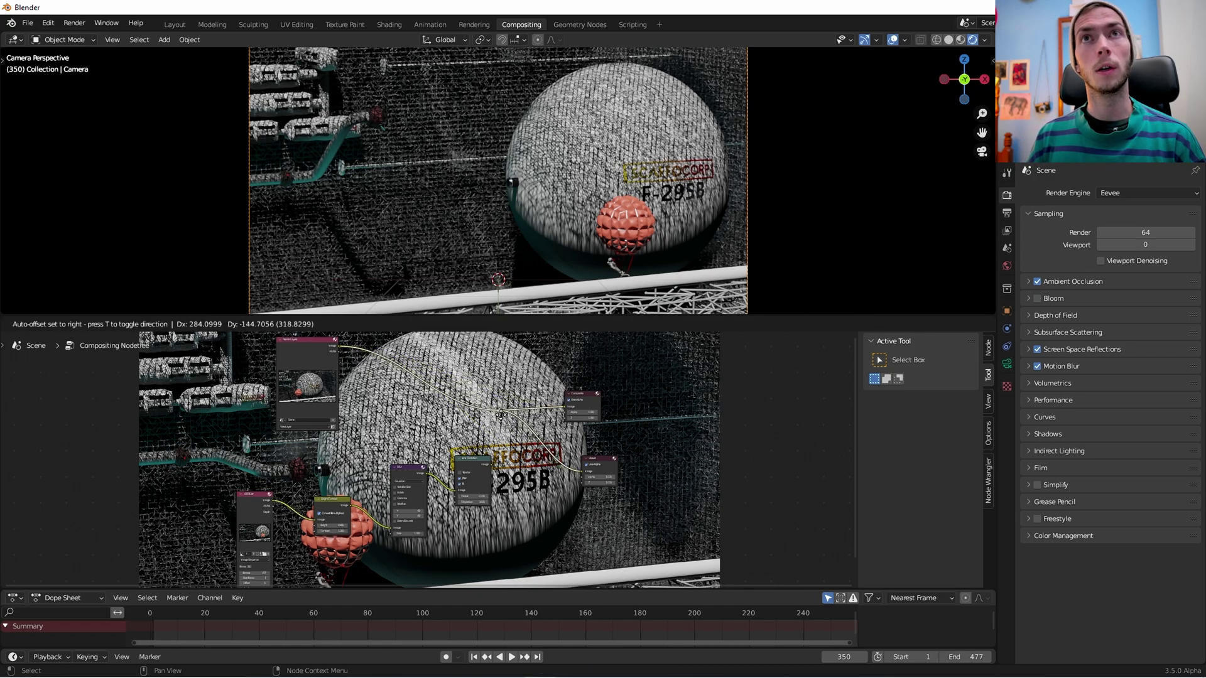
Delete the node feeding Bright/Contrast and wire the Render Layers Image output into Bright/Contrast's Image input
{"action": "scroll", "coordinate": [384, 459], "scroll_direction": "up", "scroll_amount": 1}
{"action": "left_click", "coordinate": [247, 490]}
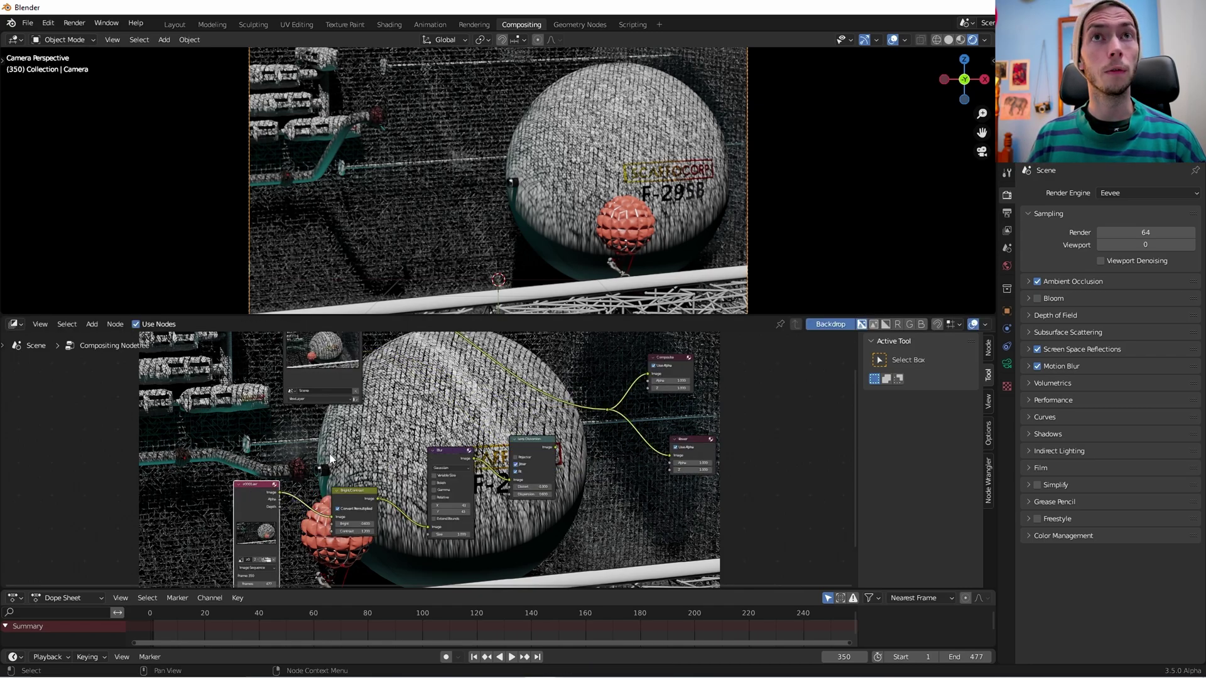
{"action": "key", "text": "x"}
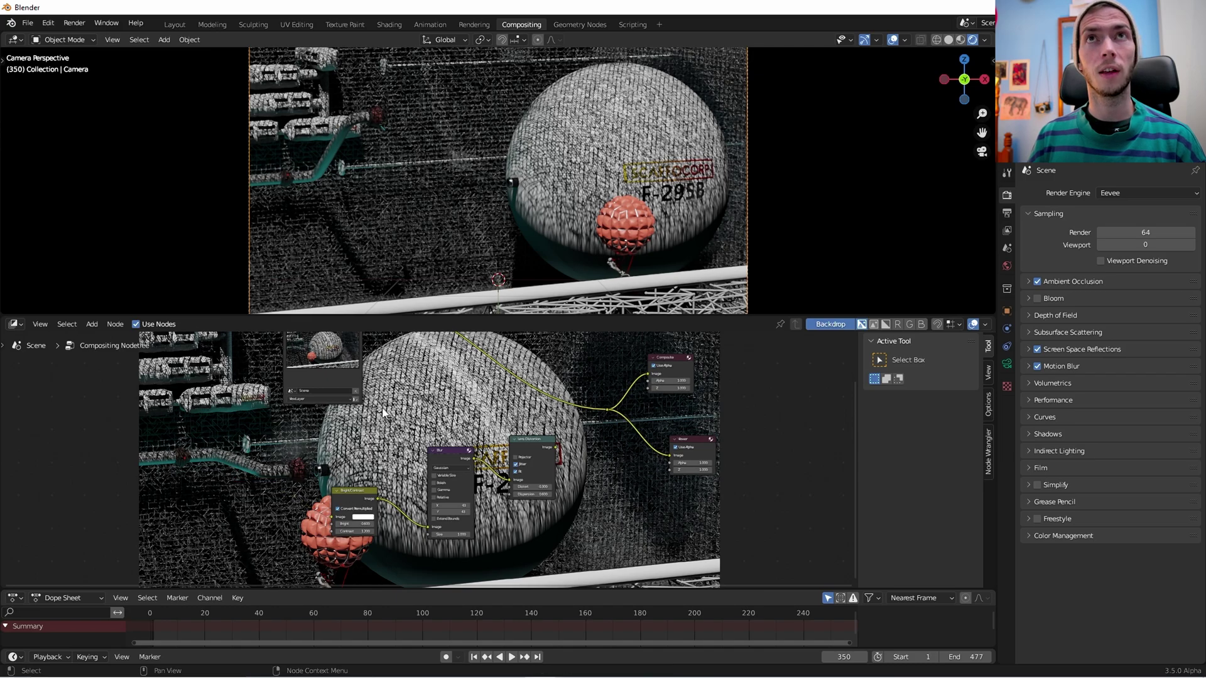
{"action": "left_click_drag", "start_coordinate": [291, 374], "coordinate": [205, 425]}
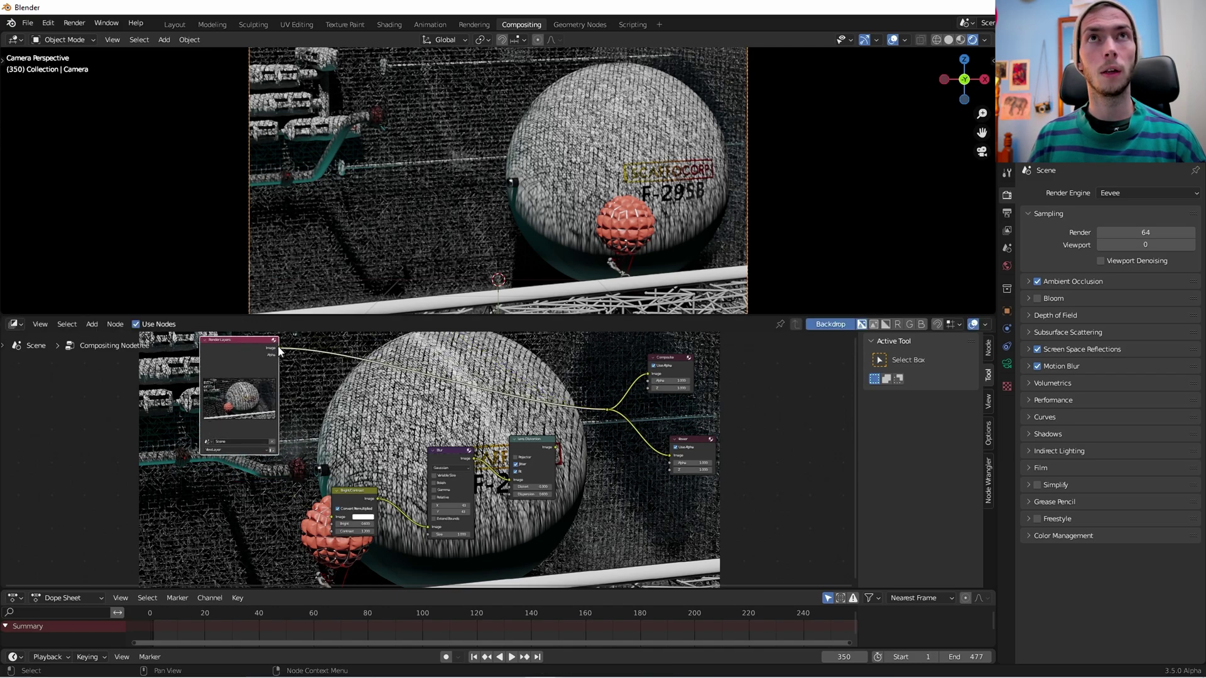
{"action": "left_click_drag", "start_coordinate": [279, 351], "coordinate": [332, 516]}
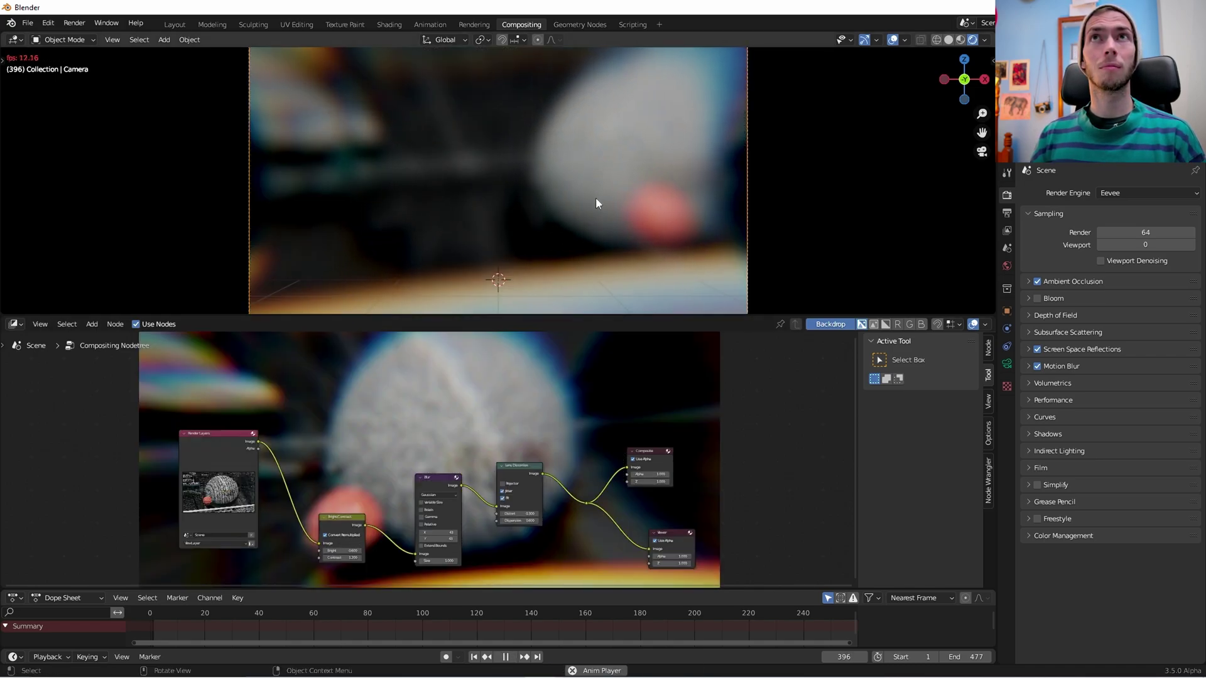
Switch the lower Dope Sheet to a Timeline and play from an early frame
{"action": "key", "text": "space"}
{"action": "key", "text": "shift+F12"}
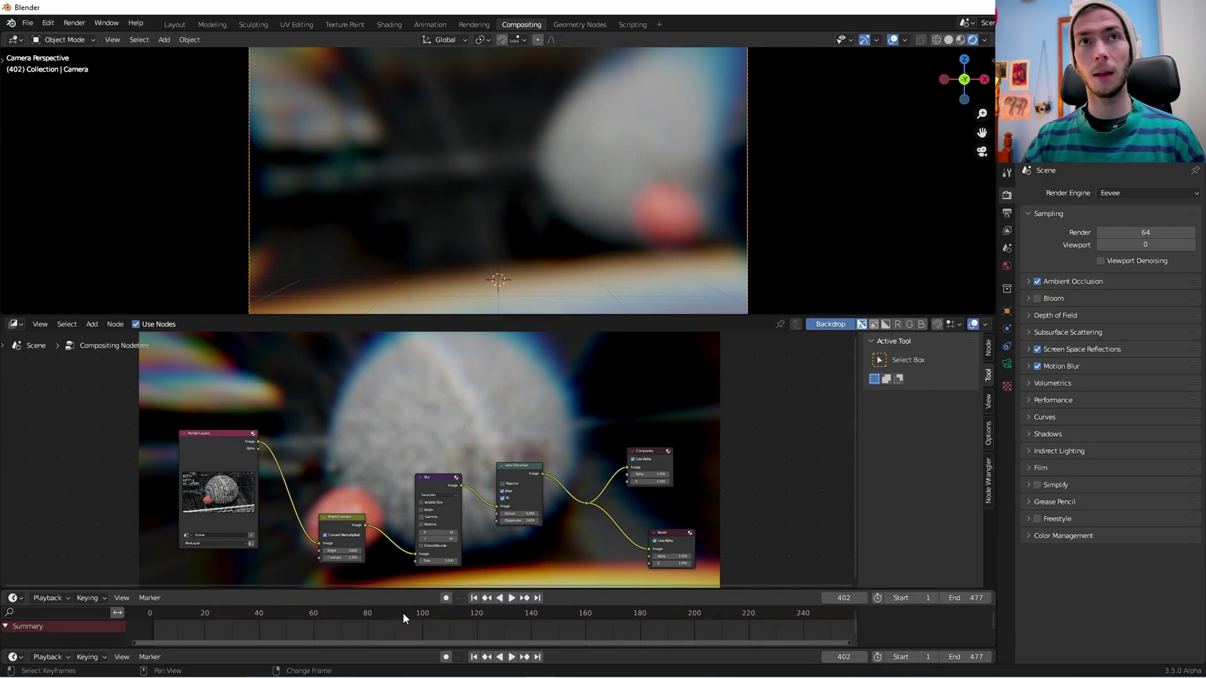
{"action": "left_click_drag", "start_coordinate": [402, 612], "coordinate": [239, 612]}
{"action": "key", "text": "space"}
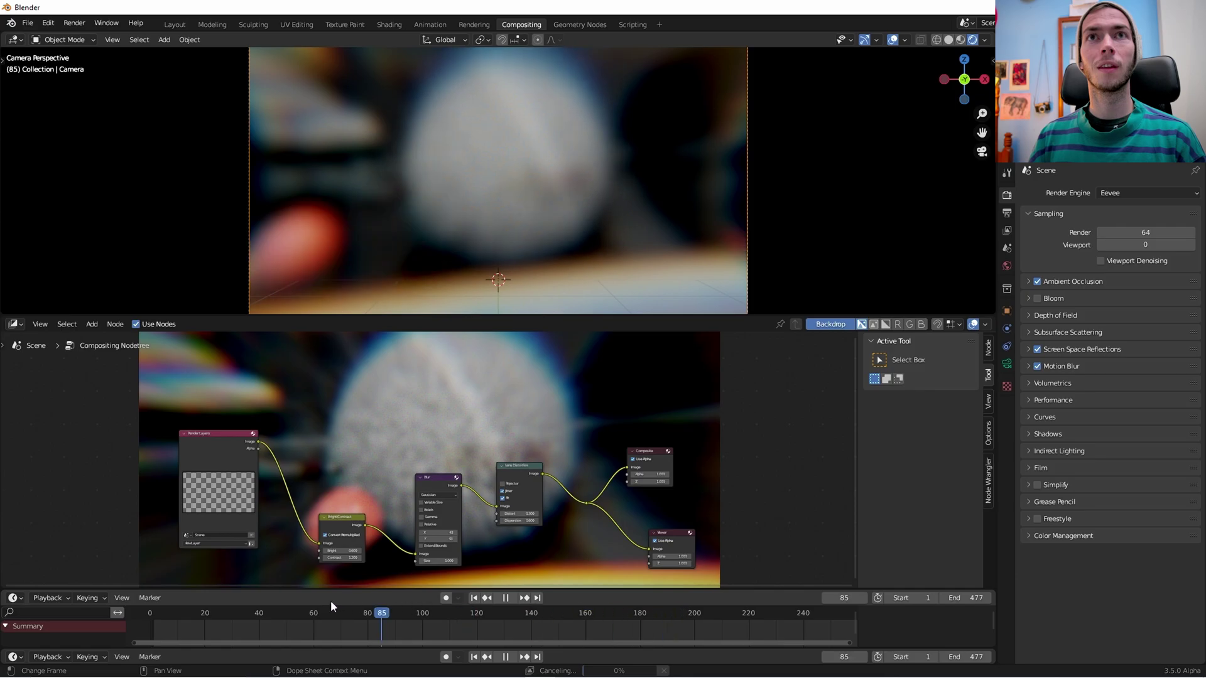
{"action": "key", "text": "space"}
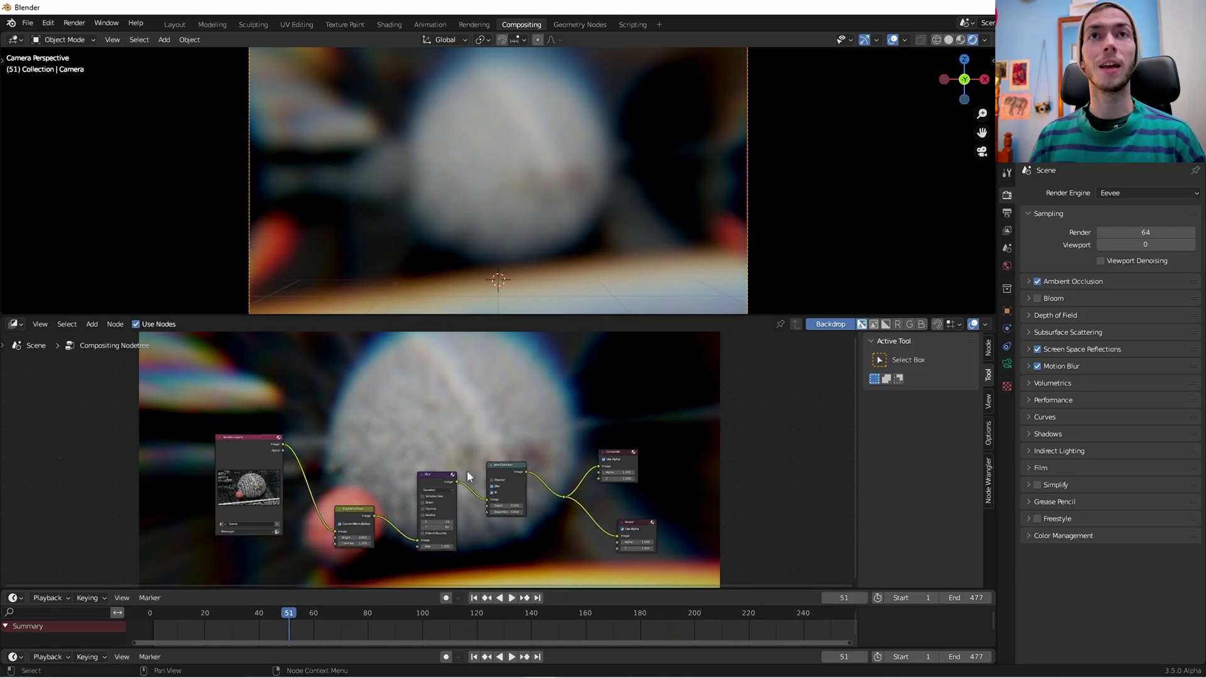
Play the composite again, then scrub forward to frames 184 and 212
{"action": "scroll", "coordinate": [480, 530], "scroll_direction": "down", "scroll_amount": 1}
{"action": "key", "text": "space"}
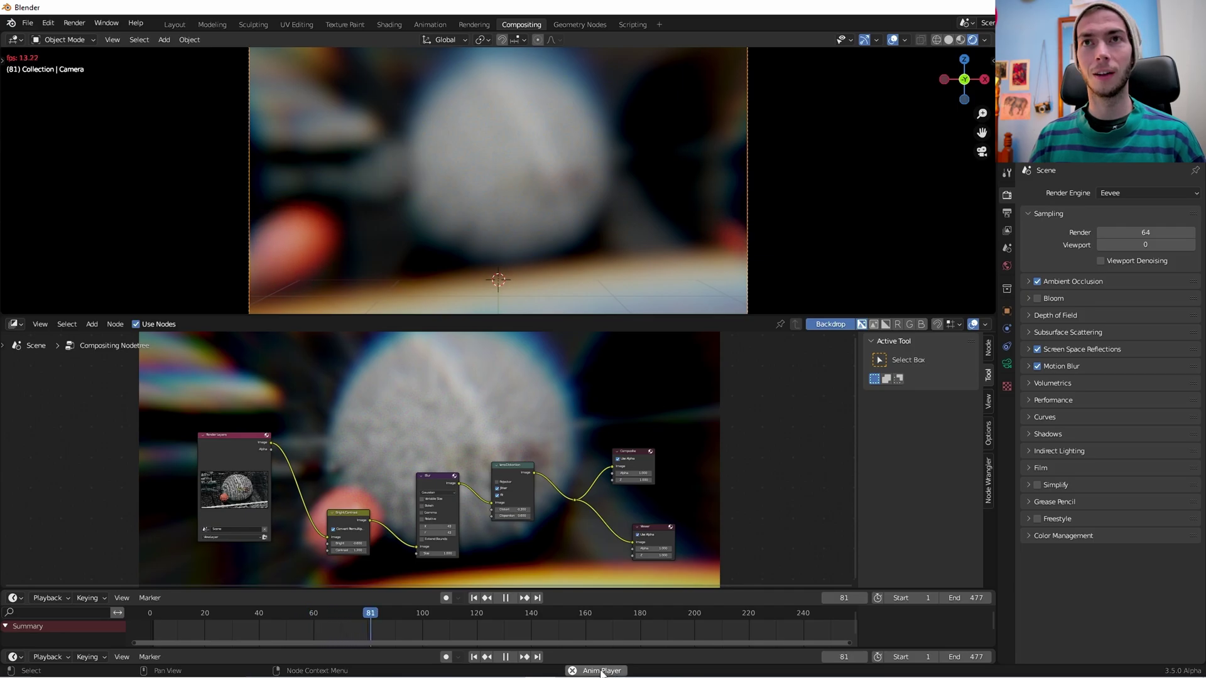
{"action": "key", "text": "space"}
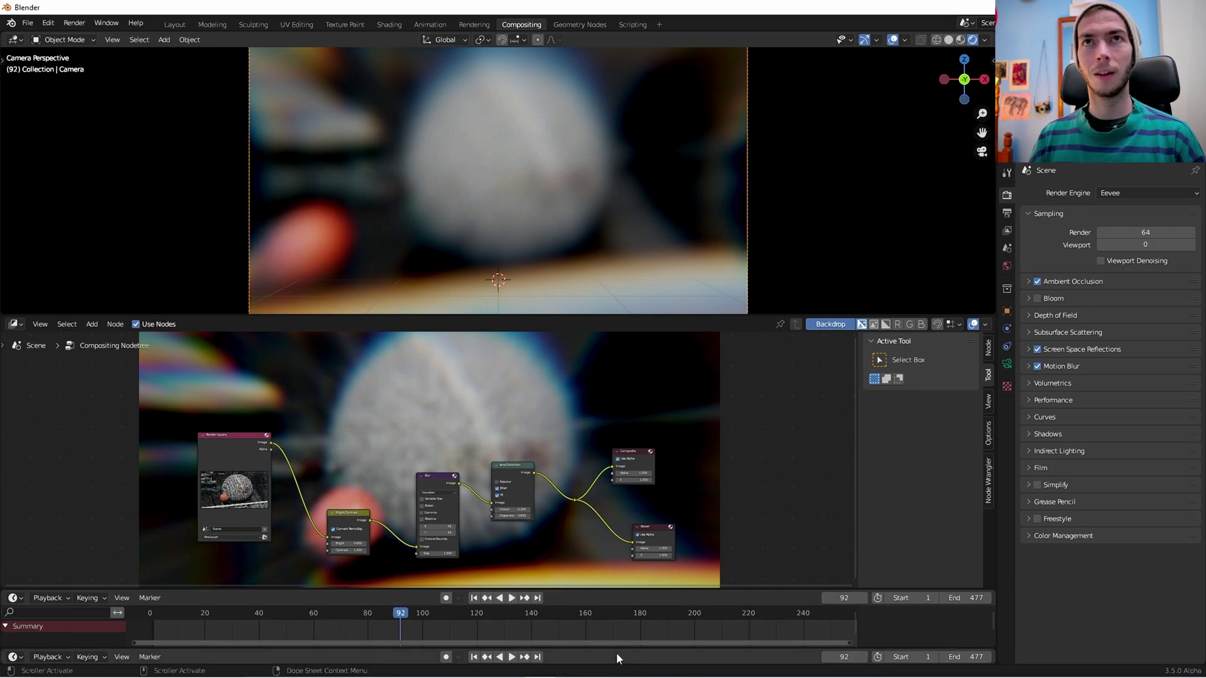
{"action": "left_click_drag", "start_coordinate": [515, 608], "coordinate": [650, 615]}
{"action": "left_click", "coordinate": [726, 614]}
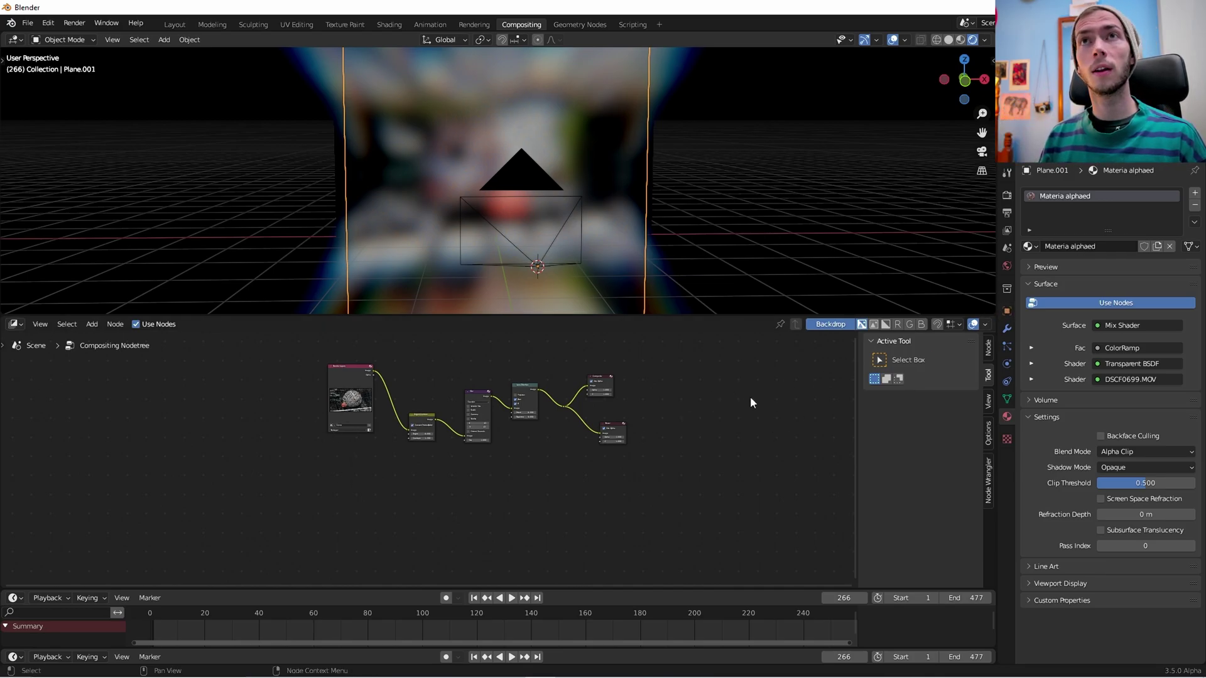
{"action": "left_click", "coordinate": [985, 324]}
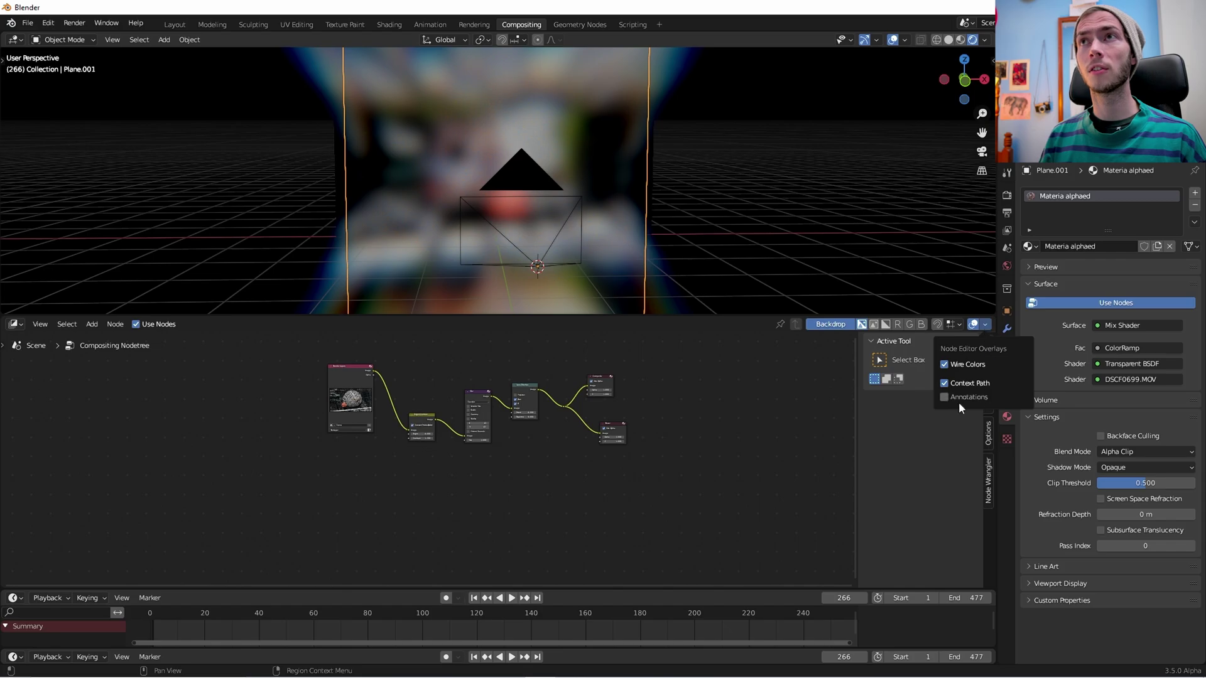